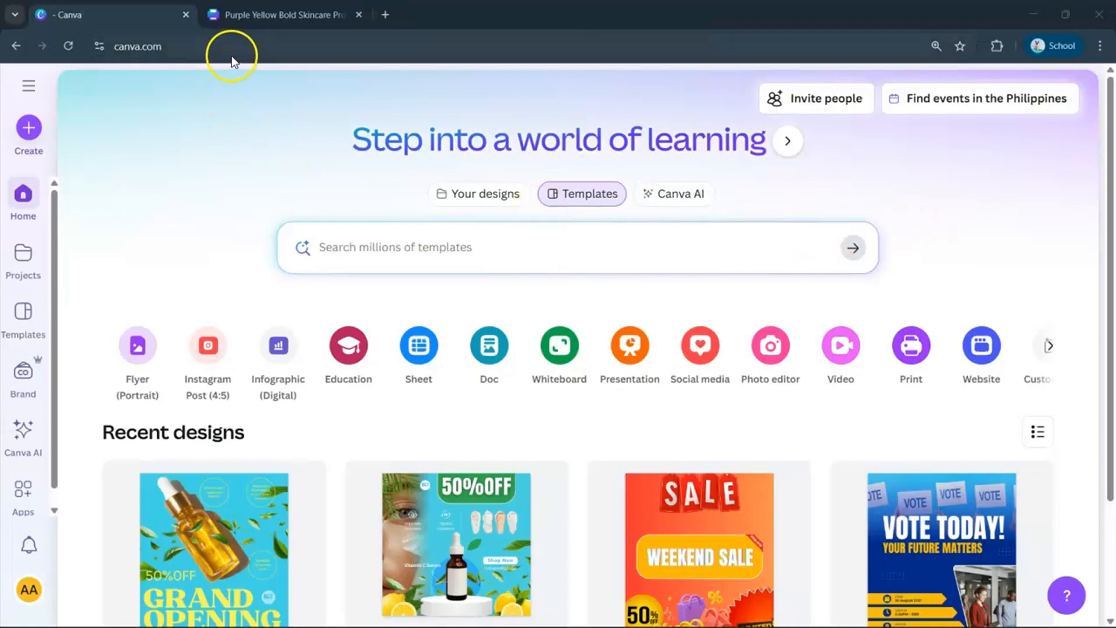
Search the template library for INFOGRAPHIC.
{"action": "left_click", "coordinate": [299, 247]}
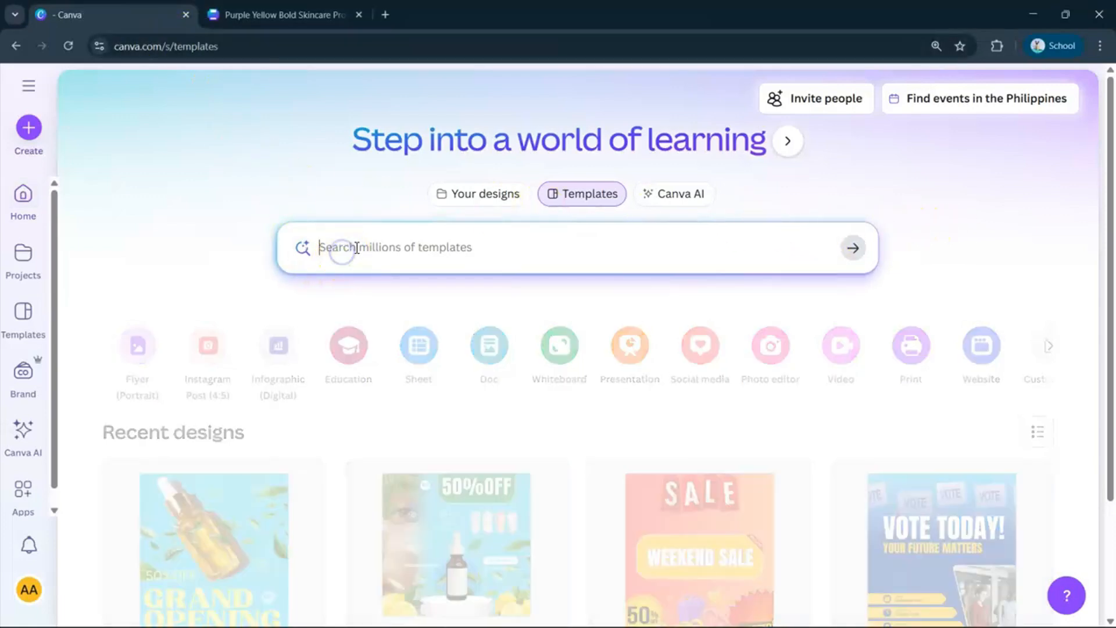
{"action": "type", "text": "INFOGRA"}
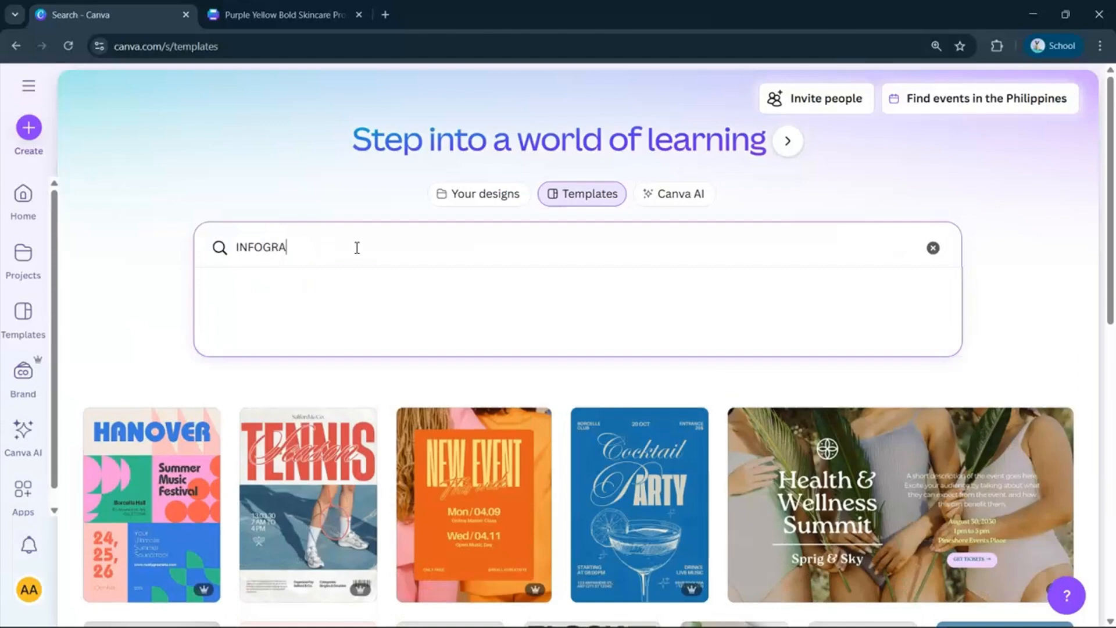
{"action": "type", "text": "PHIC"}
{"action": "key", "text": "Return"}
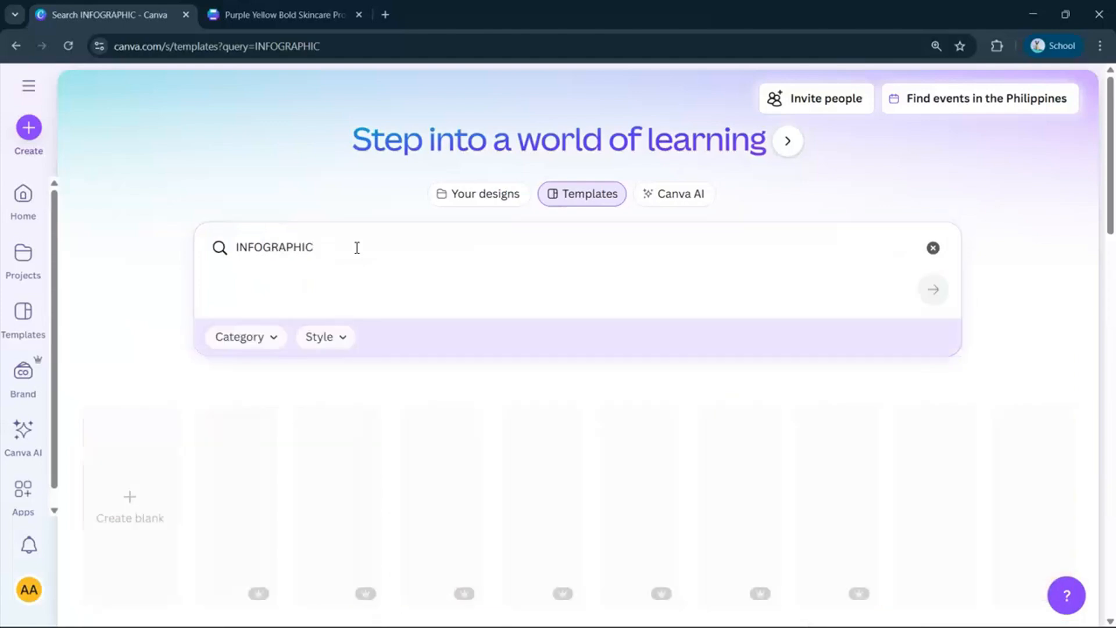
Choose the Revenue Breakdown infographic template from the results and open it as an editable design.
{"action": "scroll", "coordinate": [433, 416], "scroll_direction": "down", "scroll_amount": 1}
{"action": "scroll", "coordinate": [433, 416], "scroll_direction": "down", "scroll_amount": 3}
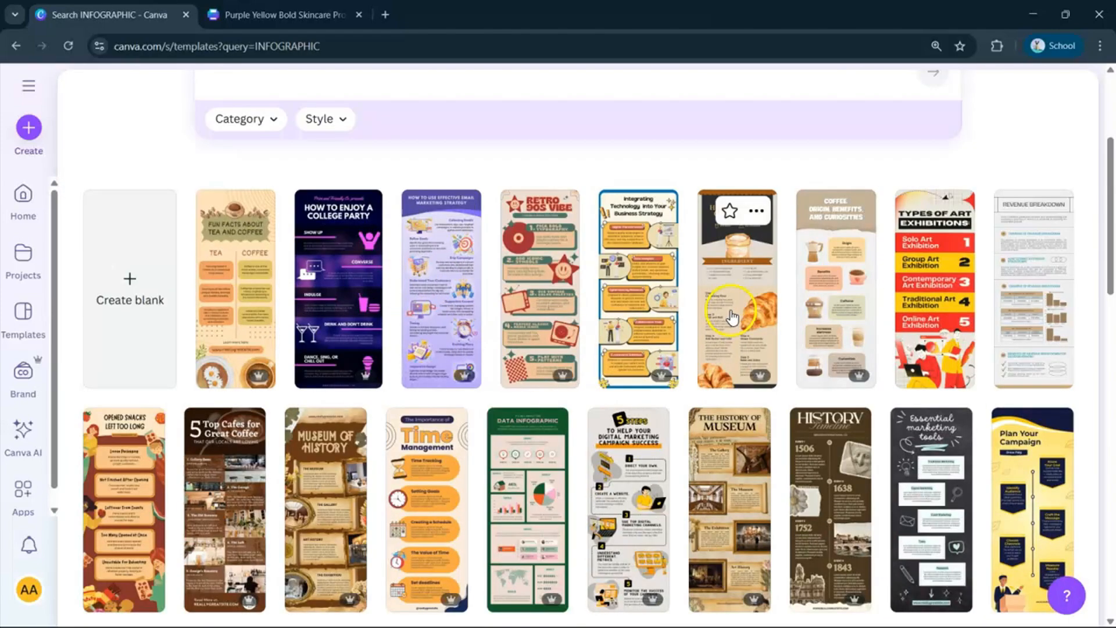
{"action": "scroll", "coordinate": [828, 214], "scroll_direction": "down", "scroll_amount": 1}
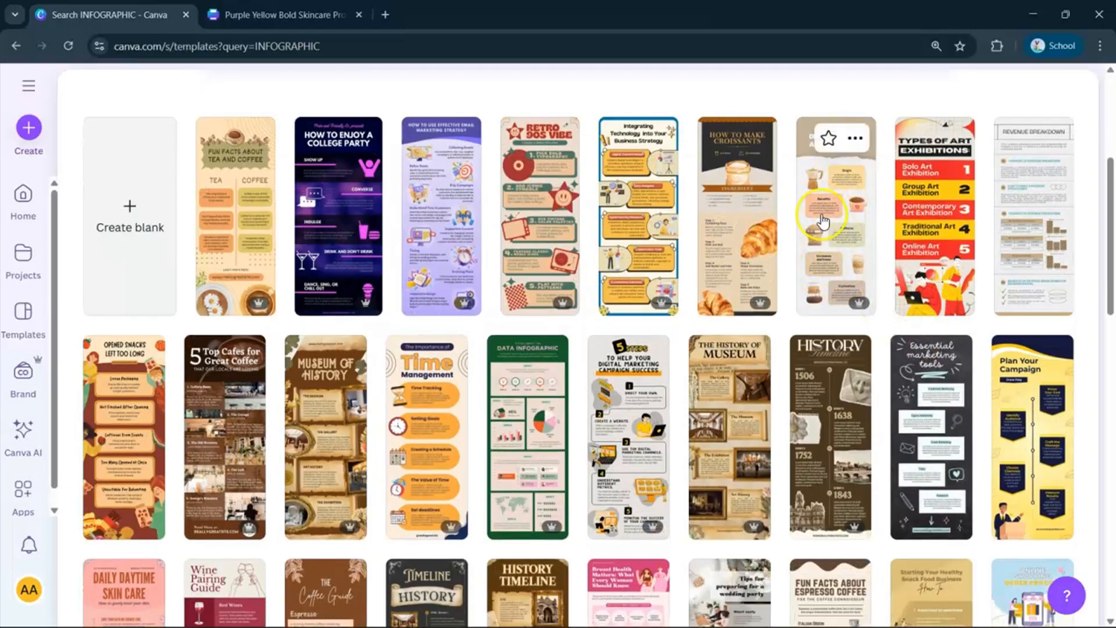
{"action": "scroll", "coordinate": [605, 263], "scroll_direction": "down", "scroll_amount": 1}
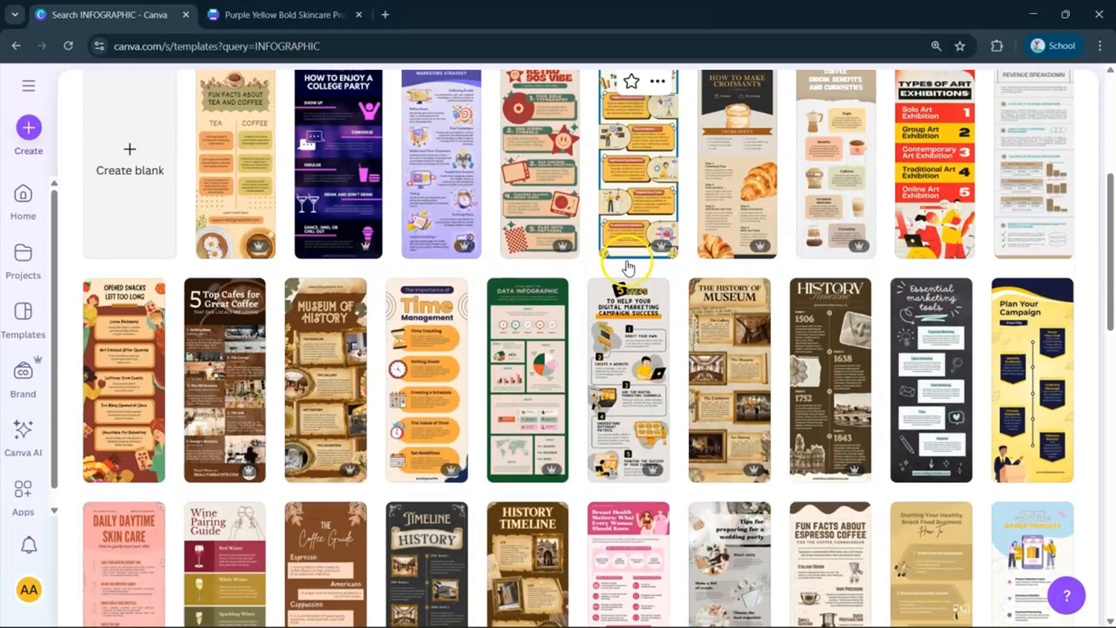
{"action": "left_click", "coordinate": [1008, 189]}
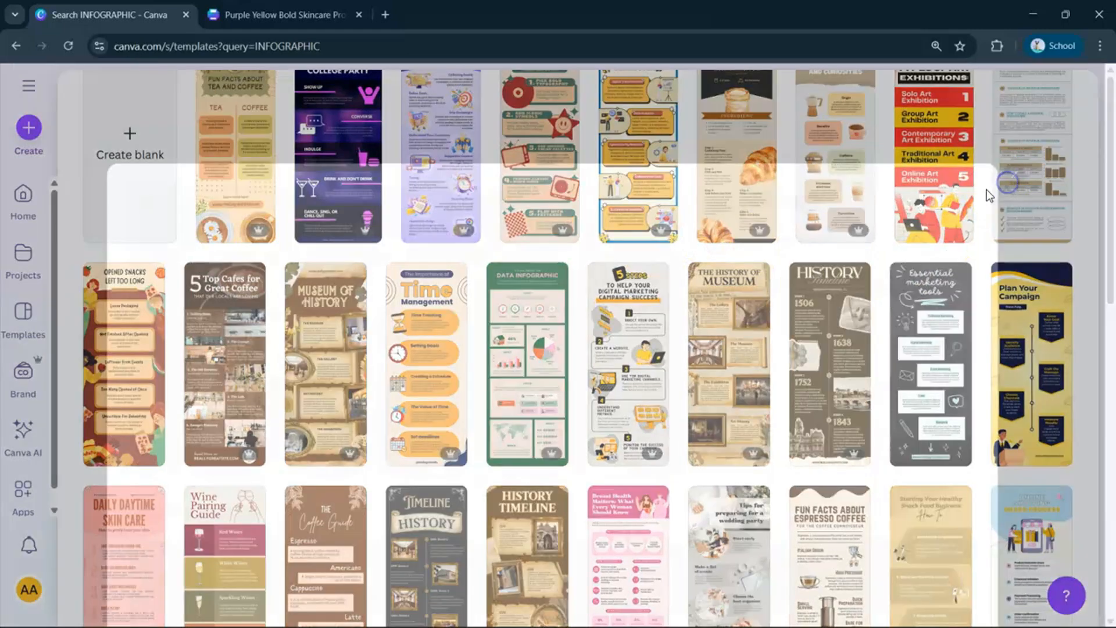
{"action": "left_click", "coordinate": [869, 277]}
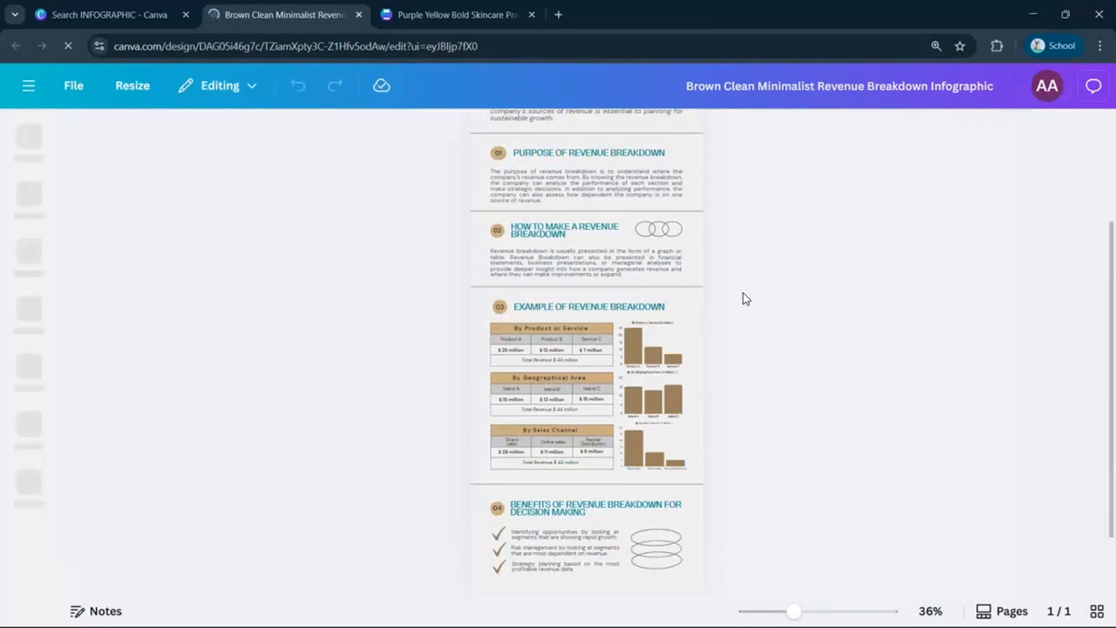
{"action": "key", "text": "ctrl+plus"}
{"action": "scroll", "coordinate": [737, 274], "scroll_direction": "up", "scroll_amount": 3}
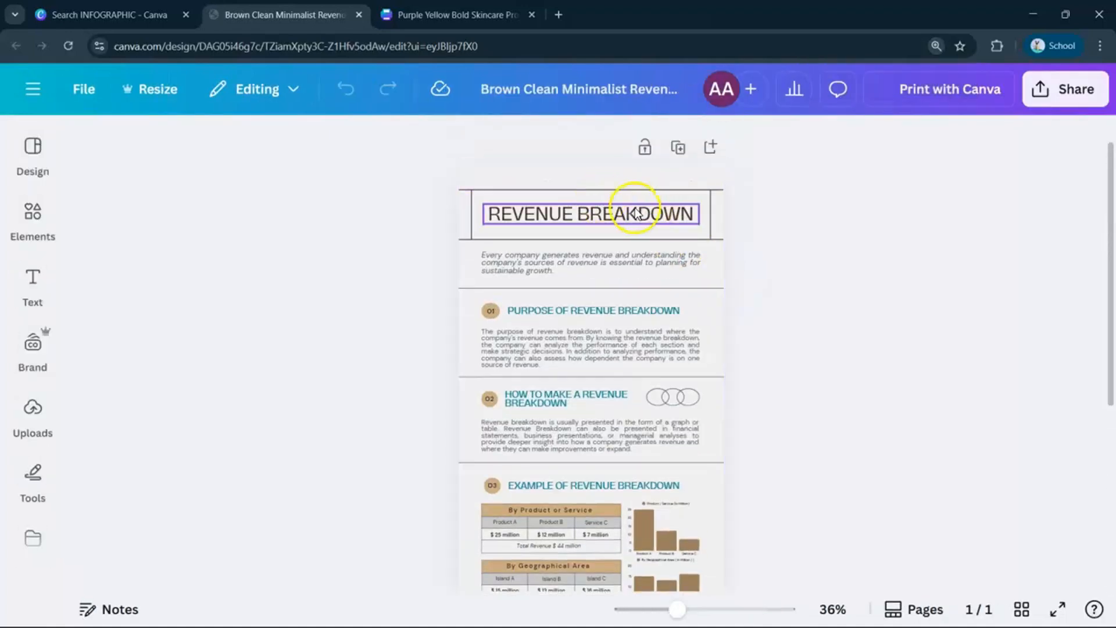
Replace the infographic's title with "5 WAYS TO MAKE MONEY" and widen its text box so it fits on one line.
{"action": "double_click", "coordinate": [634, 212]}
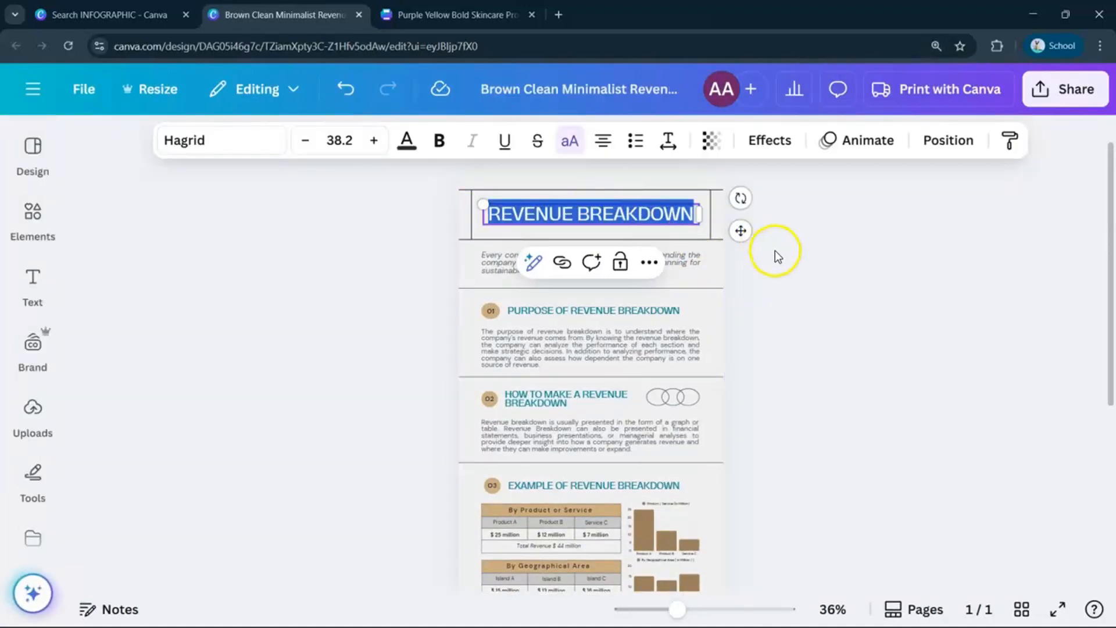
{"action": "left_click", "coordinate": [777, 256]}
{"action": "left_click", "coordinate": [686, 217]}
{"action": "left_click", "coordinate": [776, 258]}
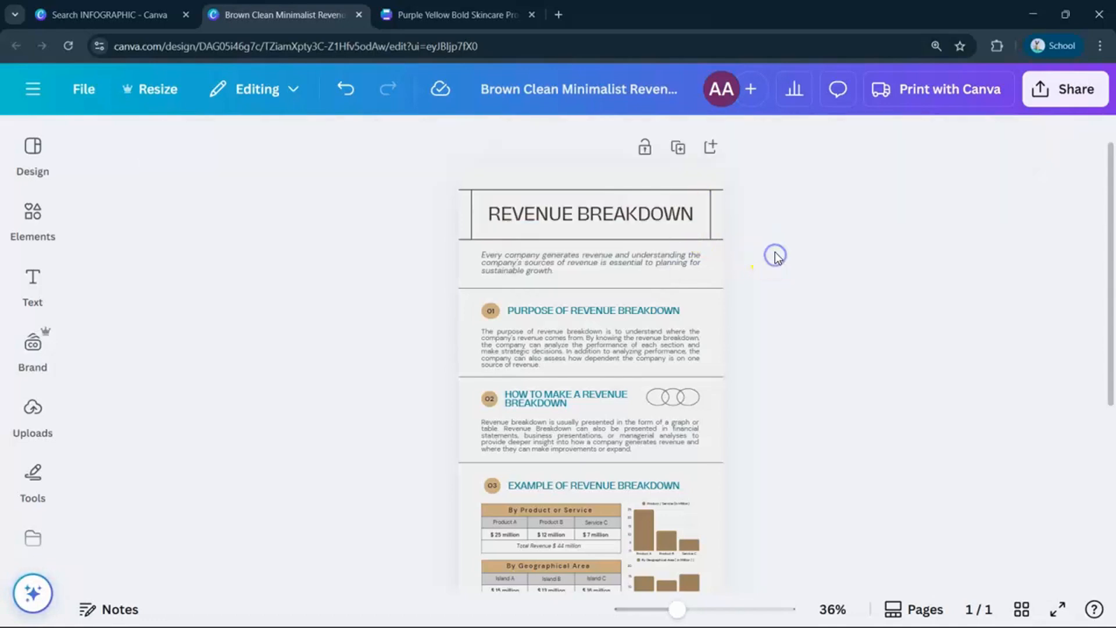
{"action": "scroll", "coordinate": [771, 252], "scroll_direction": "down", "scroll_amount": 1}
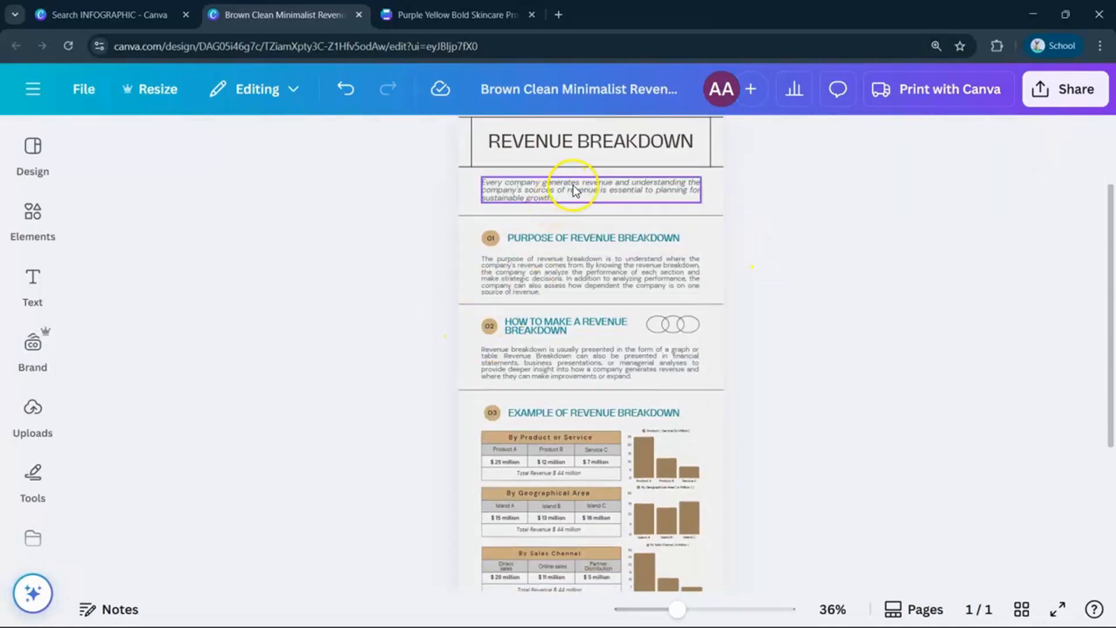
{"action": "left_click", "coordinate": [602, 145]}
{"action": "scroll", "coordinate": [783, 237], "scroll_direction": "up", "scroll_amount": 2}
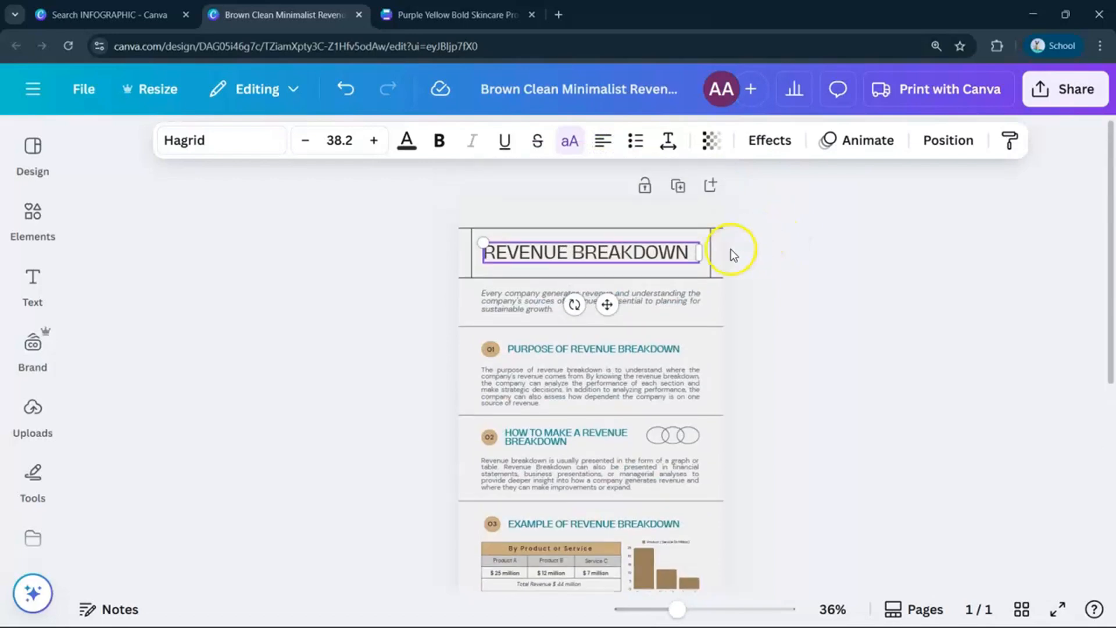
{"action": "double_click", "coordinate": [674, 249]}
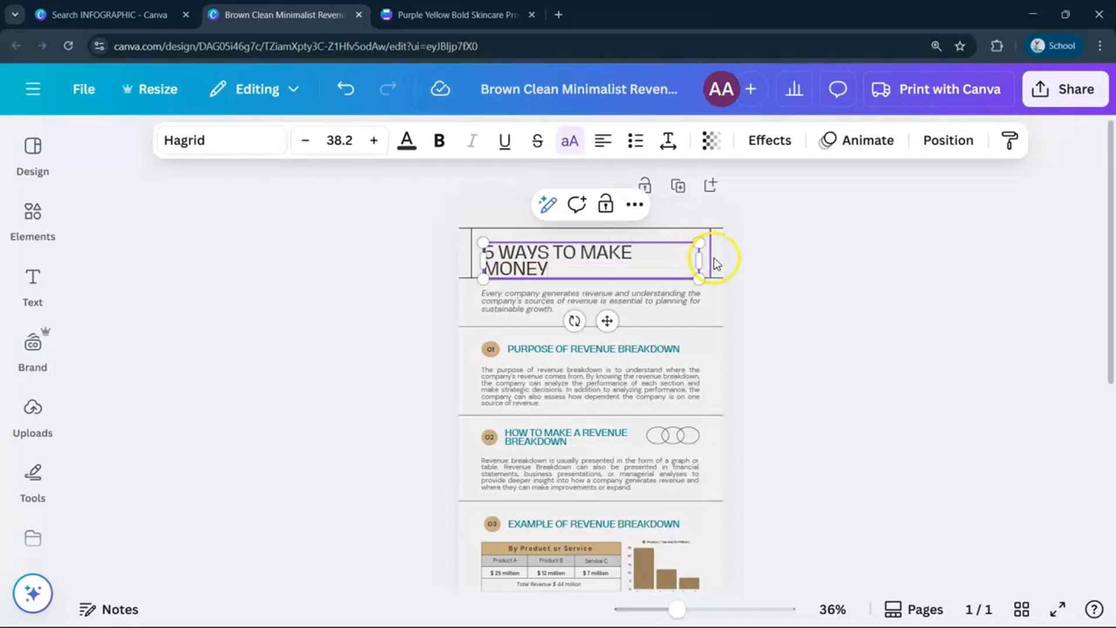
{"action": "left_click_drag", "start_coordinate": [701, 264], "coordinate": [710, 259]}
{"action": "left_click", "coordinate": [751, 256]}
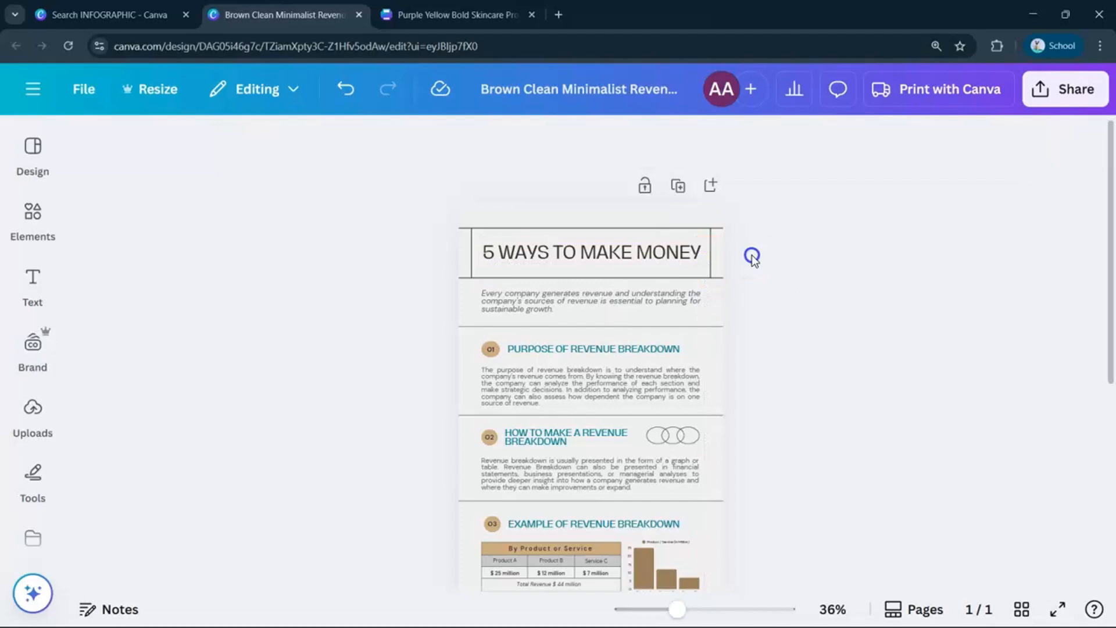
{"action": "left_click", "coordinate": [676, 256]}
{"action": "left_click", "coordinate": [869, 305]}
Examine the overlapping circles in section 02 and the Product / Service bar chart in section 03.
{"action": "scroll", "coordinate": [797, 309], "scroll_direction": "down", "scroll_amount": 3}
{"action": "left_click", "coordinate": [686, 290]}
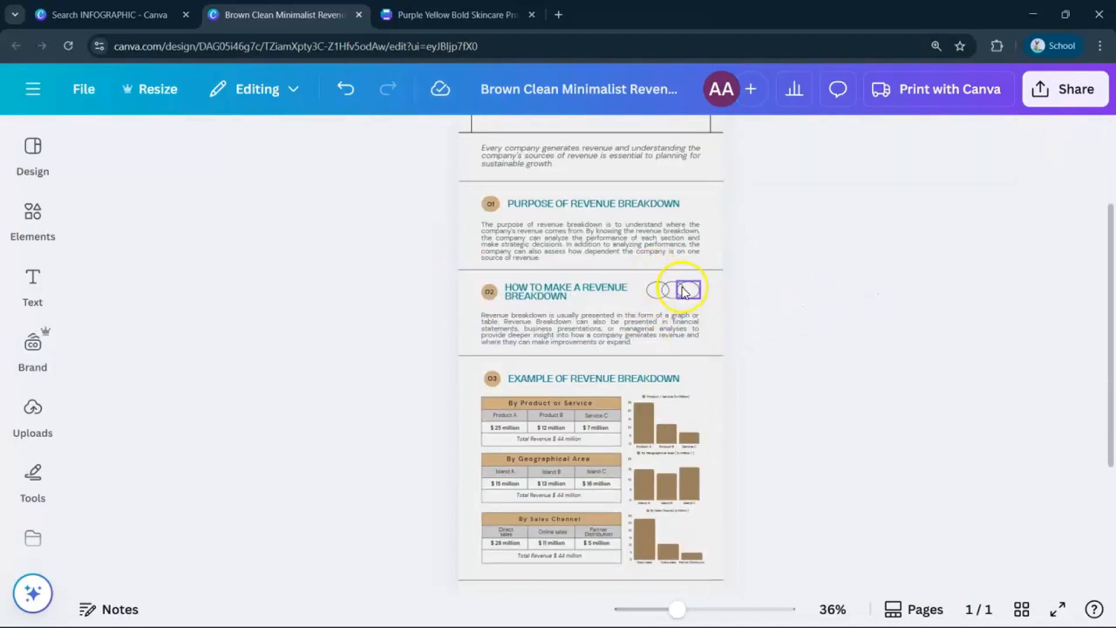
{"action": "left_click", "coordinate": [787, 316]}
{"action": "scroll", "coordinate": [747, 332], "scroll_direction": "down", "scroll_amount": 3}
{"action": "left_click", "coordinate": [666, 296]}
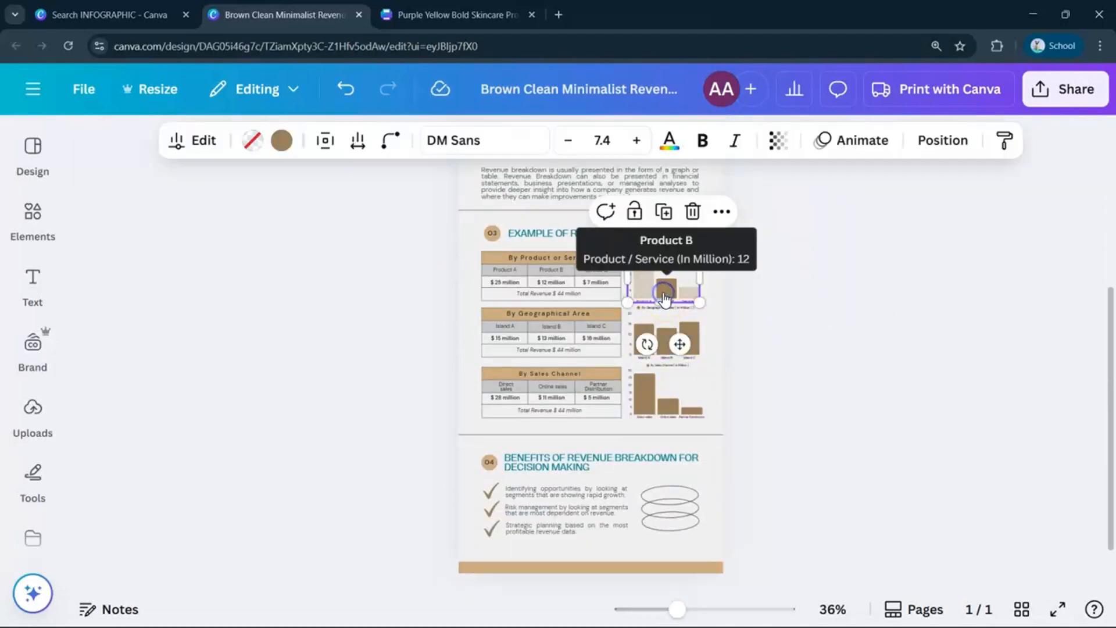
{"action": "left_click", "coordinate": [820, 303]}
Browse the full collection of chart elements available for the infographic.
{"action": "left_click", "coordinate": [30, 215]}
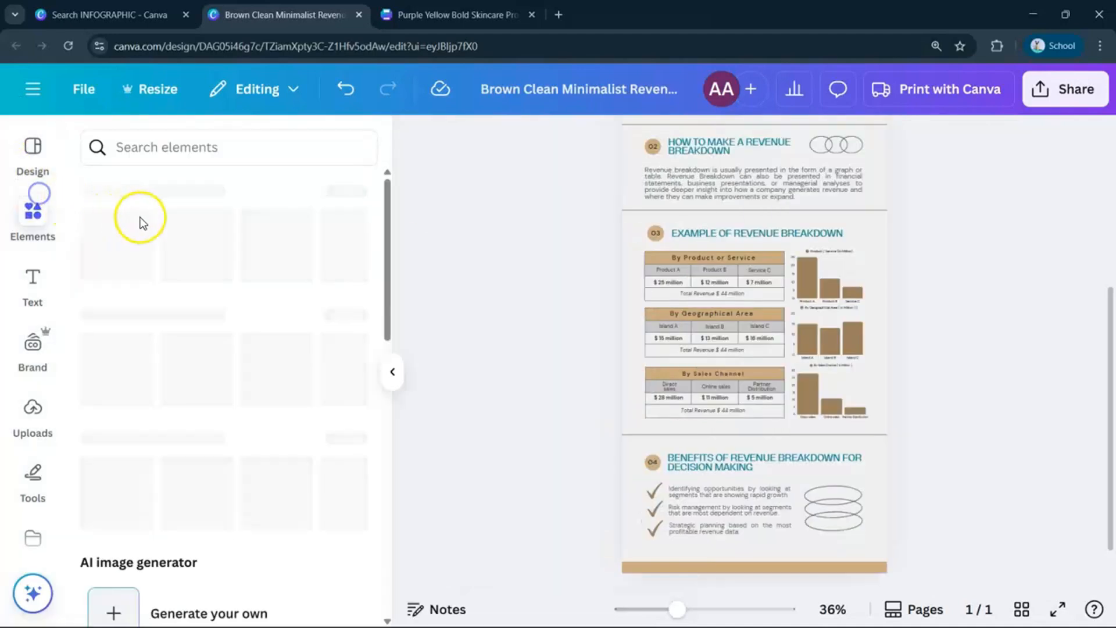
{"action": "scroll", "coordinate": [166, 401], "scroll_direction": "down", "scroll_amount": 6}
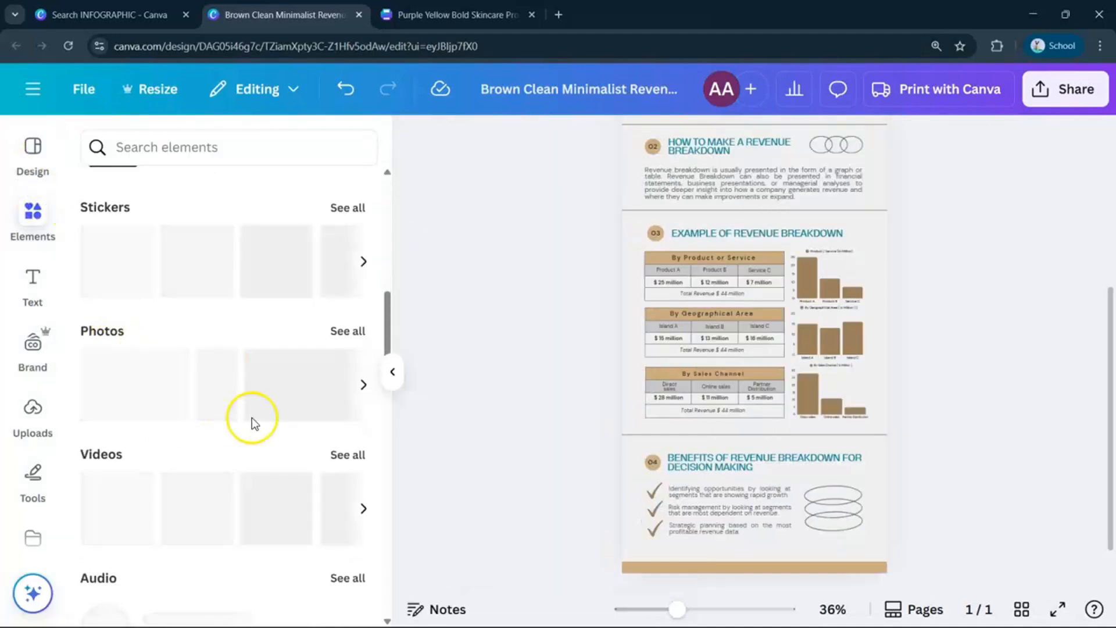
{"action": "scroll", "coordinate": [251, 419], "scroll_direction": "down", "scroll_amount": 4}
{"action": "scroll", "coordinate": [182, 419], "scroll_direction": "down", "scroll_amount": 3}
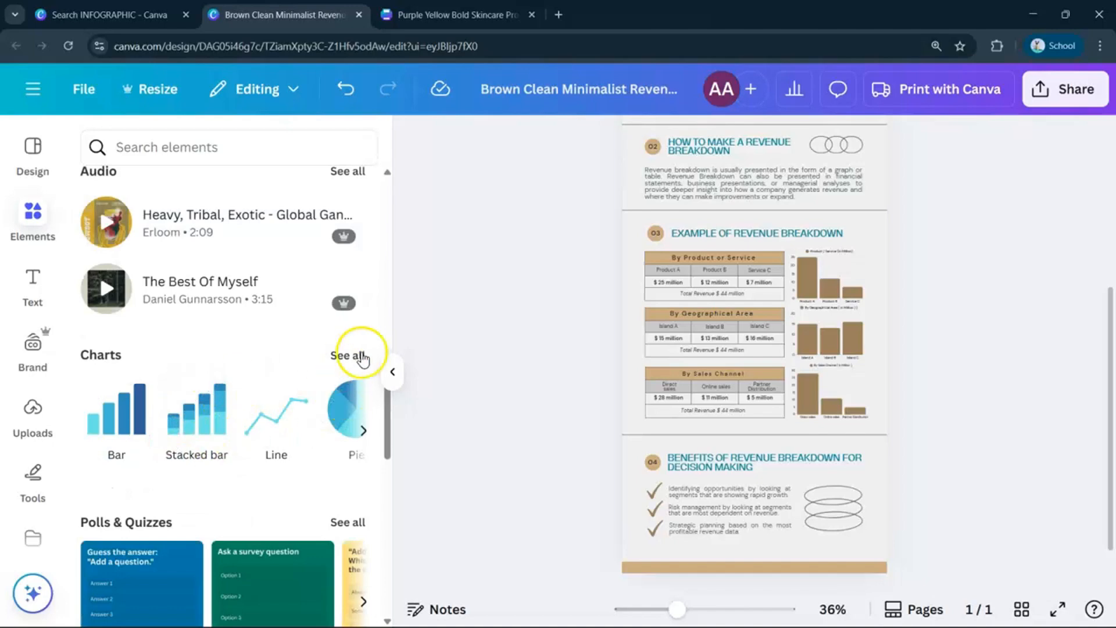
{"action": "left_click", "coordinate": [348, 357]}
{"action": "scroll", "coordinate": [187, 267], "scroll_direction": "down", "scroll_amount": 3}
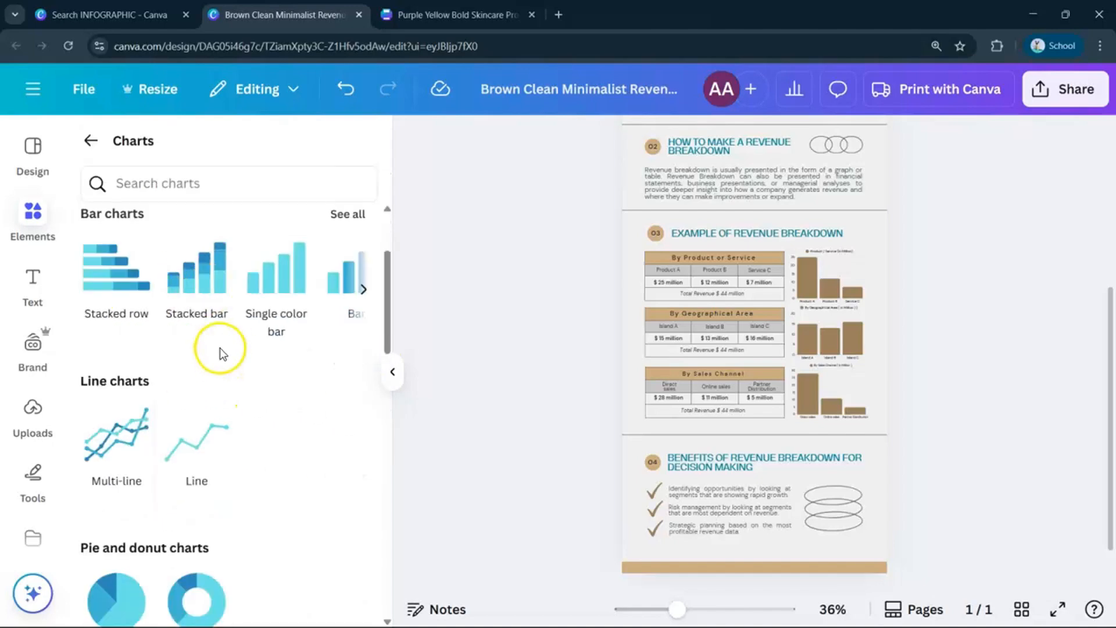
{"action": "scroll", "coordinate": [343, 372], "scroll_direction": "up", "scroll_amount": 3}
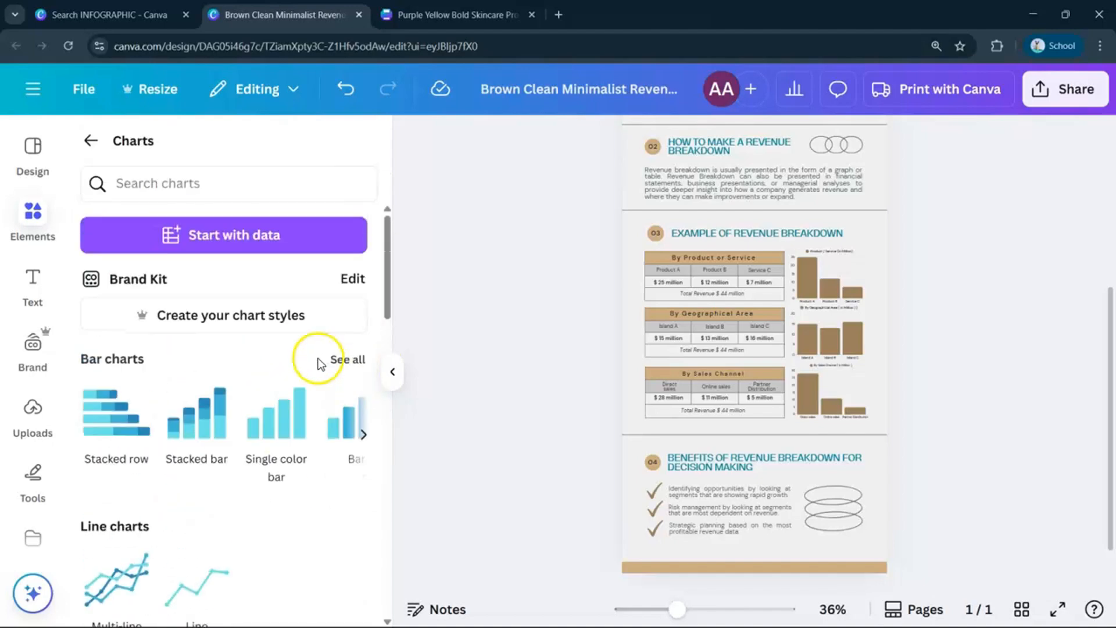
{"action": "left_click", "coordinate": [398, 377]}
{"action": "scroll", "coordinate": [633, 303], "scroll_direction": "down", "scroll_amount": 1}
{"action": "scroll", "coordinate": [691, 352], "scroll_direction": "up", "scroll_amount": 2}
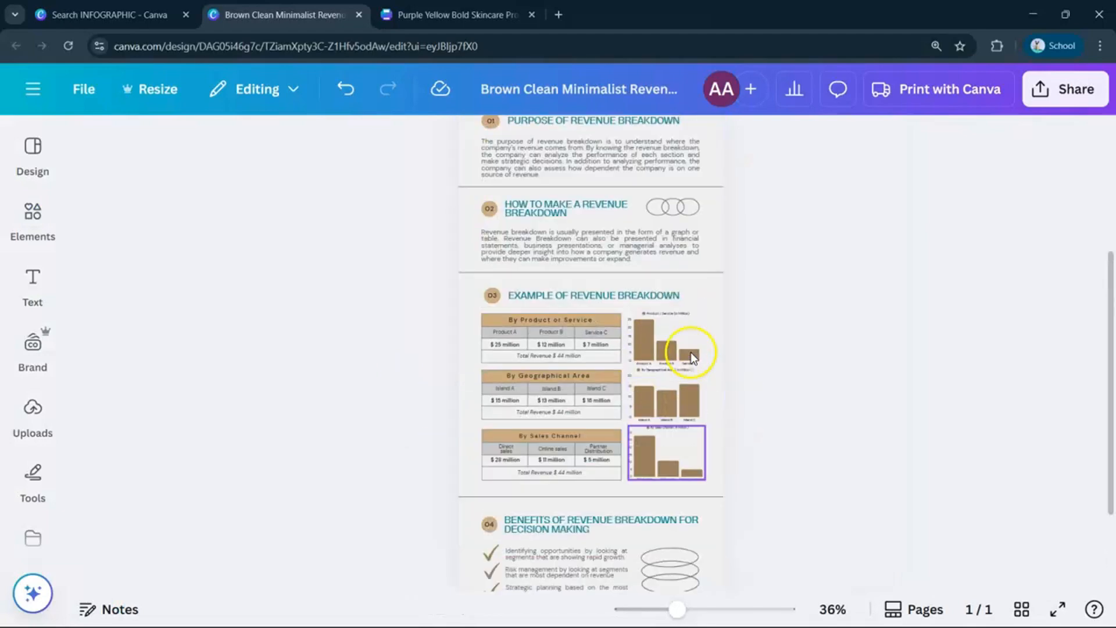
{"action": "scroll", "coordinate": [539, 358], "scroll_direction": "up", "scroll_amount": 2}
{"action": "scroll", "coordinate": [599, 363], "scroll_direction": "up", "scroll_amount": 1}
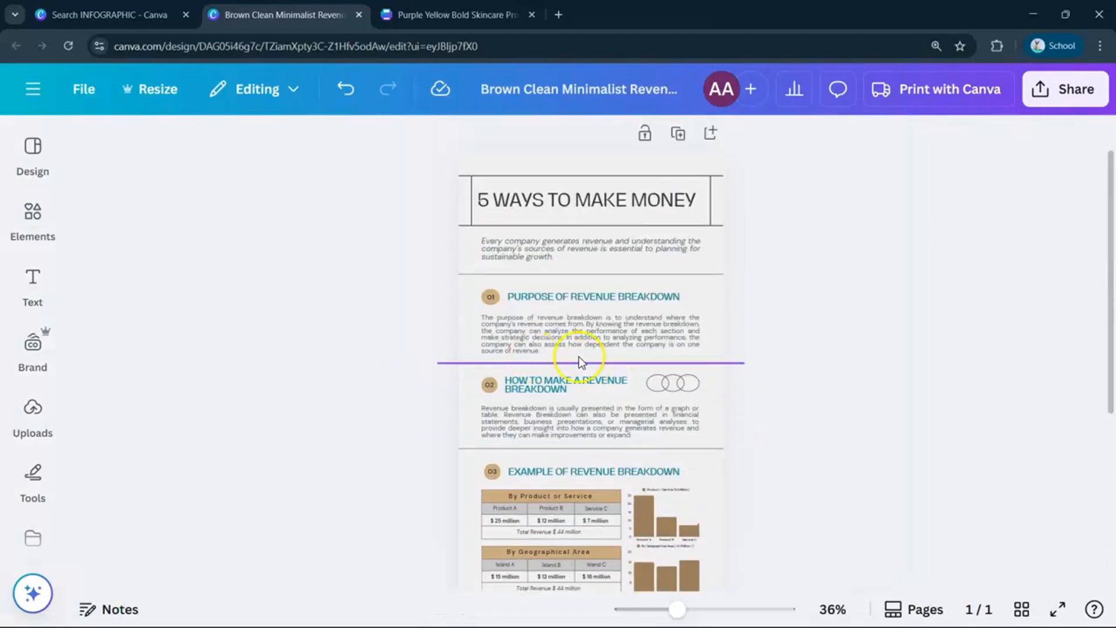
{"action": "scroll", "coordinate": [620, 278], "scroll_direction": "down", "scroll_amount": 5}
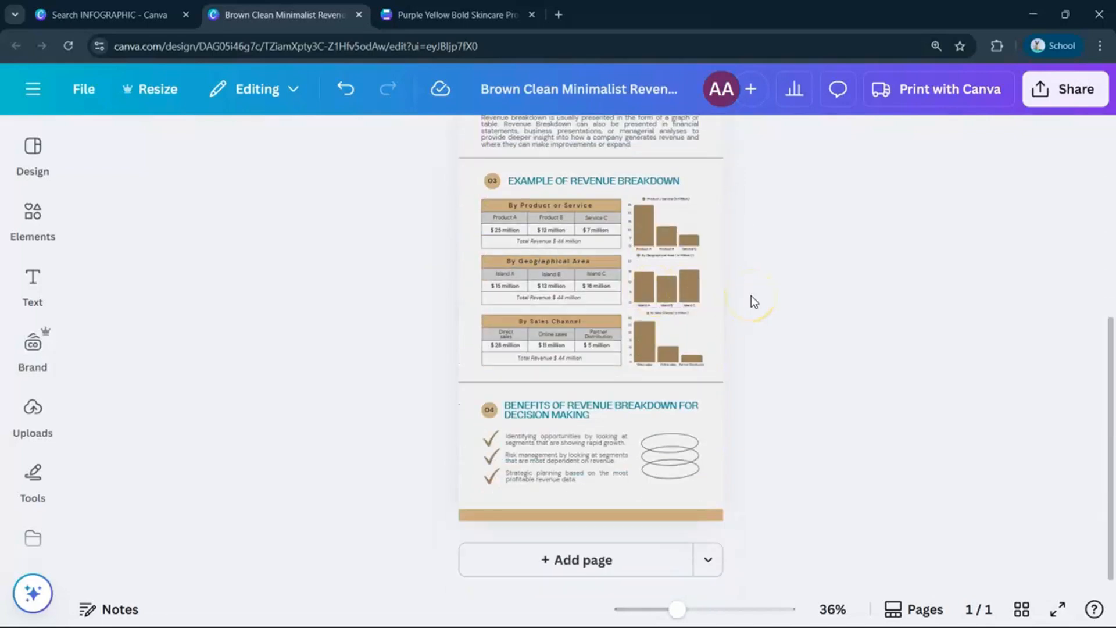
{"action": "scroll", "coordinate": [743, 302], "scroll_direction": "up", "scroll_amount": 5}
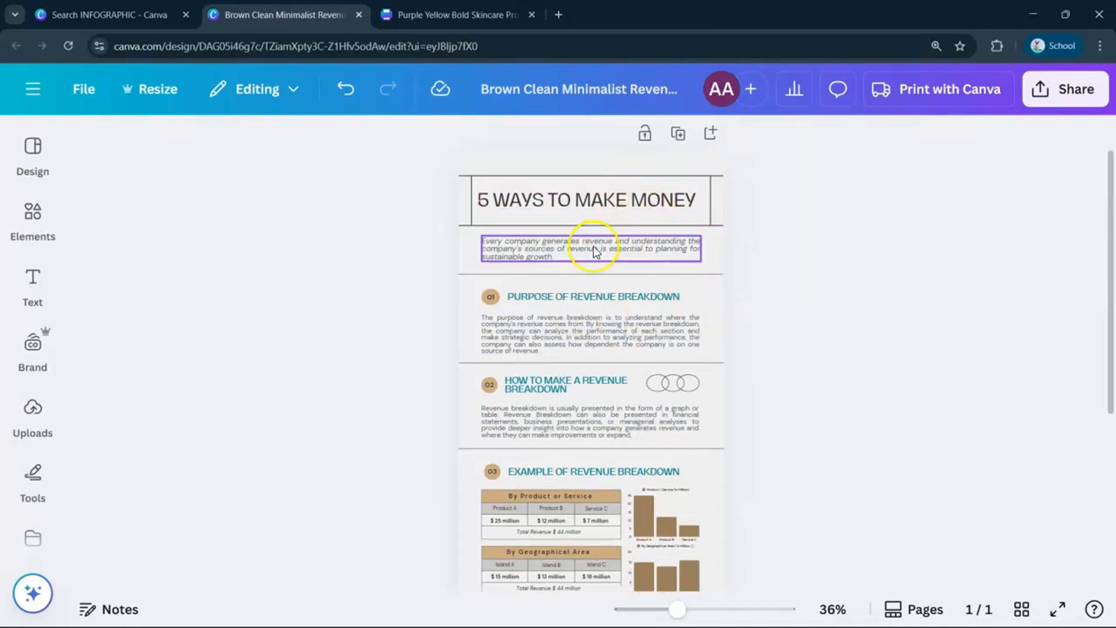
Enlarge the italic introductory paragraph beneath the title to a font size of about 21.7.
{"action": "left_click", "coordinate": [594, 251]}
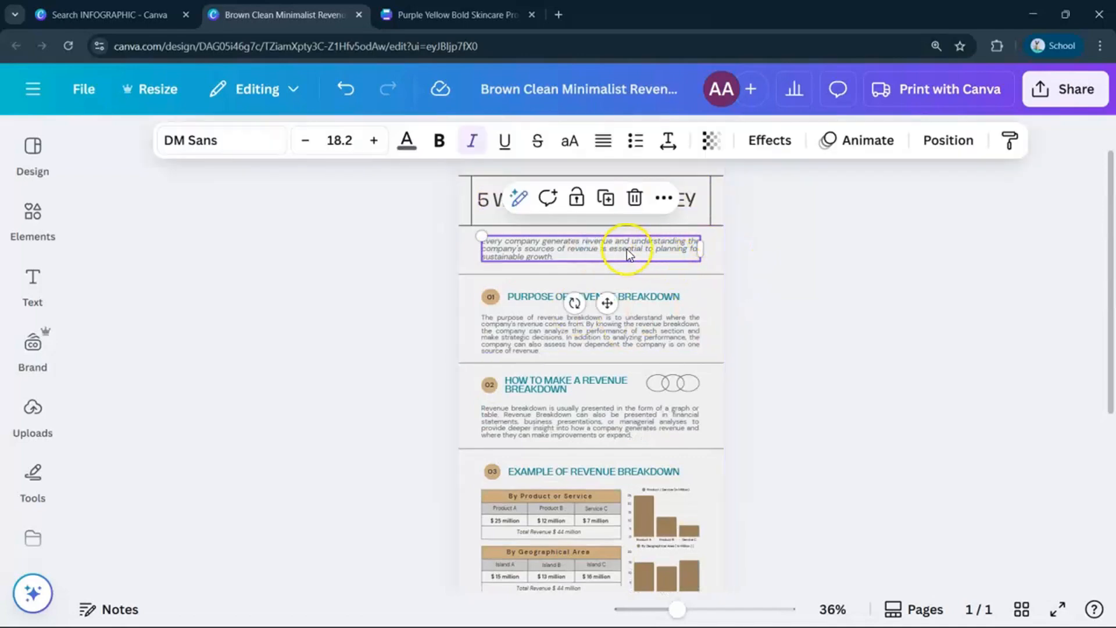
{"action": "left_click", "coordinate": [826, 299]}
{"action": "scroll", "coordinate": [846, 299], "scroll_direction": "up", "scroll_amount": 3}
{"action": "left_click", "coordinate": [605, 231]}
{"action": "left_click_drag", "start_coordinate": [438, 213], "coordinate": [387, 206]}
{"action": "left_click", "coordinate": [855, 284]}
{"action": "left_click_drag", "start_coordinate": [689, 233], "coordinate": [708, 261]}
{"action": "left_click", "coordinate": [840, 229]}
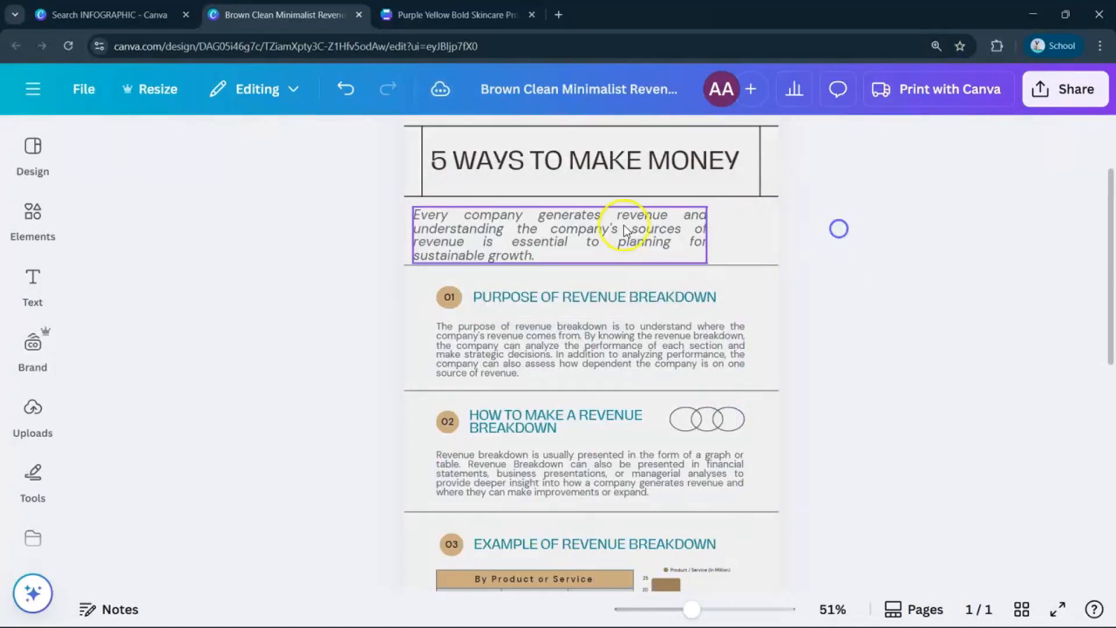
Reposition and slightly enlarge the introductory paragraph under the title, and center-align its text.
{"action": "left_click_drag", "start_coordinate": [625, 228], "coordinate": [655, 223]}
{"action": "left_click", "coordinate": [900, 255]}
{"action": "scroll", "coordinate": [841, 255], "scroll_direction": "down", "scroll_amount": 4}
{"action": "scroll", "coordinate": [843, 257], "scroll_direction": "up", "scroll_amount": 4}
{"action": "left_click", "coordinate": [689, 298]}
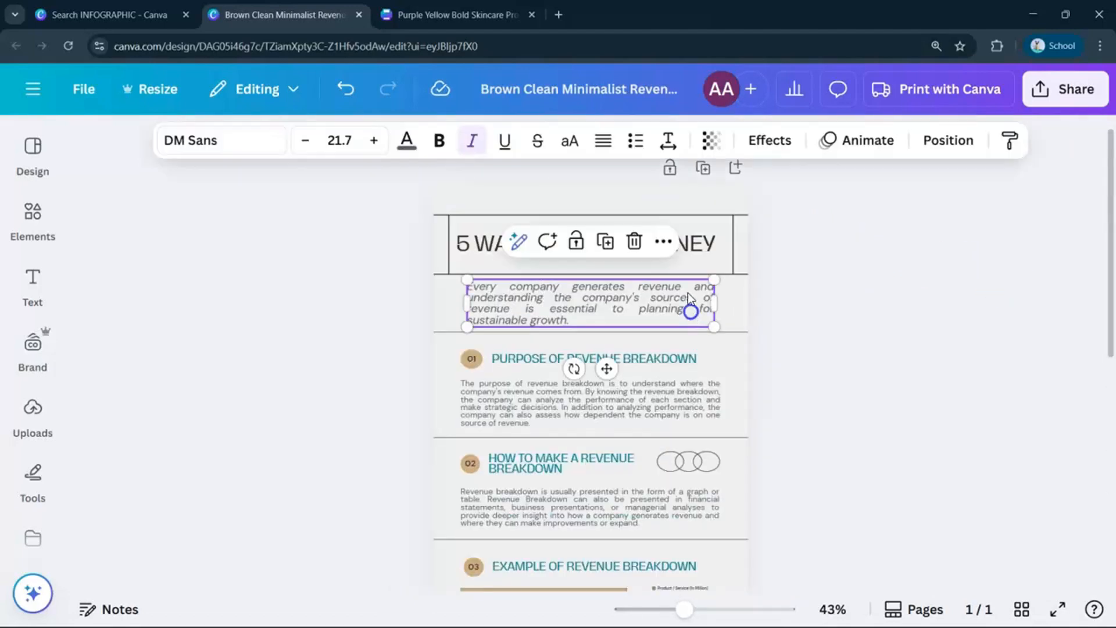
{"action": "left_click_drag", "start_coordinate": [715, 326], "coordinate": [726, 327]}
{"action": "left_click", "coordinate": [609, 150]}
{"action": "left_click", "coordinate": [812, 316]}
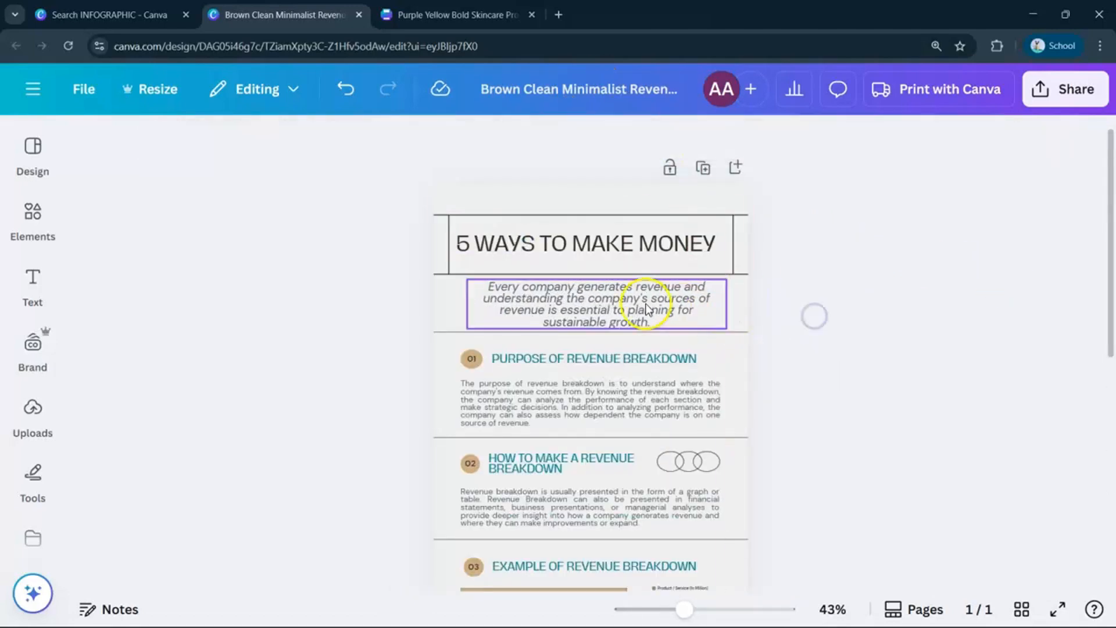
Shrink the introductory paragraph slightly and center it on the page between the two divider lines.
{"action": "left_click", "coordinate": [640, 299]}
{"action": "scroll", "coordinate": [767, 282], "scroll_direction": "up", "scroll_amount": 2}
{"action": "left_click_drag", "start_coordinate": [742, 321], "coordinate": [709, 315]}
{"action": "left_click_drag", "start_coordinate": [677, 303], "coordinate": [692, 306]}
{"action": "left_click", "coordinate": [822, 307]}
{"action": "scroll", "coordinate": [727, 308], "scroll_direction": "down", "scroll_amount": 6}
{"action": "scroll", "coordinate": [529, 288], "scroll_direction": "up", "scroll_amount": 6}
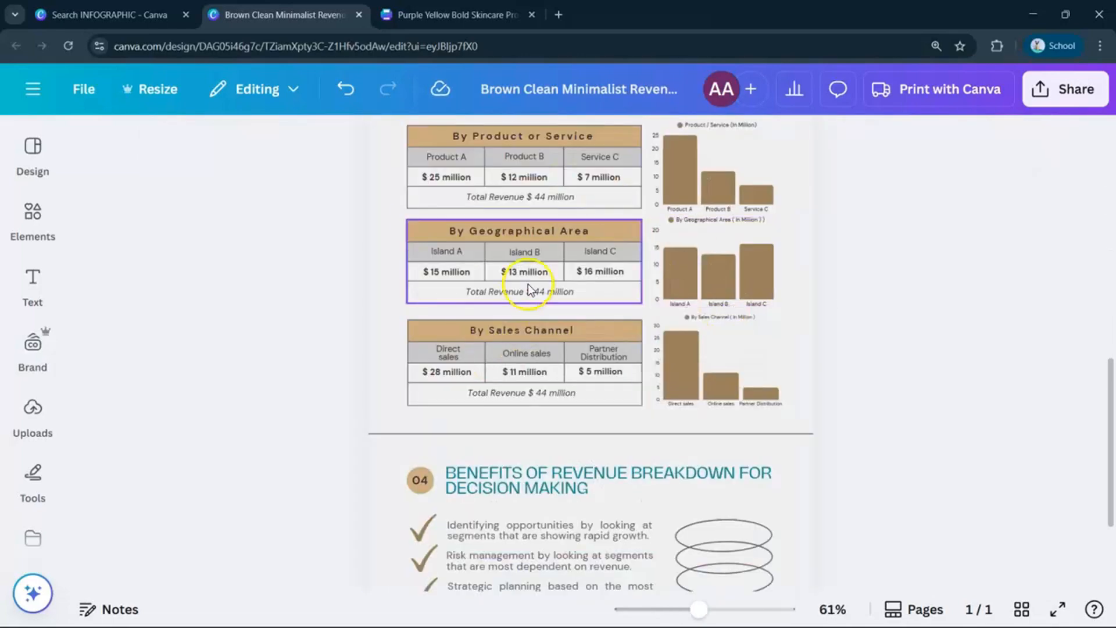
{"action": "scroll", "coordinate": [560, 294], "scroll_direction": "up", "scroll_amount": 6}
{"action": "scroll", "coordinate": [523, 304], "scroll_direction": "down", "scroll_amount": 6}
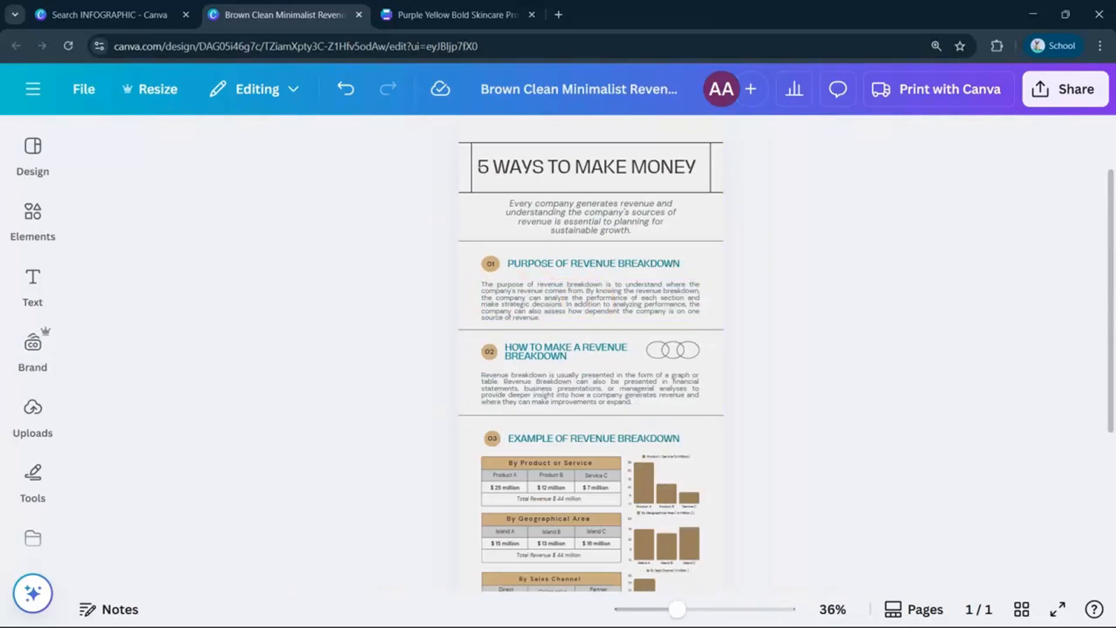
Return to the infographic search results and open The History of Museum template as a new design.
{"action": "left_click", "coordinate": [168, 15]}
{"action": "left_click", "coordinate": [197, 70]}
{"action": "scroll", "coordinate": [722, 294], "scroll_direction": "down", "scroll_amount": 4}
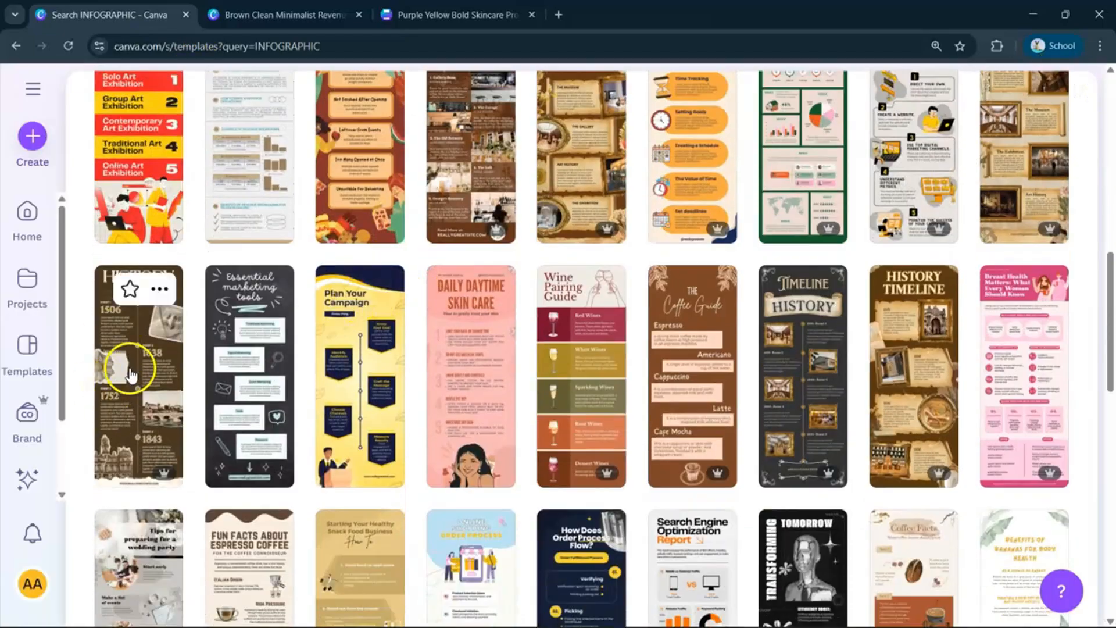
{"action": "scroll", "coordinate": [137, 361], "scroll_direction": "up", "scroll_amount": 1}
{"action": "left_click", "coordinate": [993, 244]}
{"action": "left_click", "coordinate": [797, 317]}
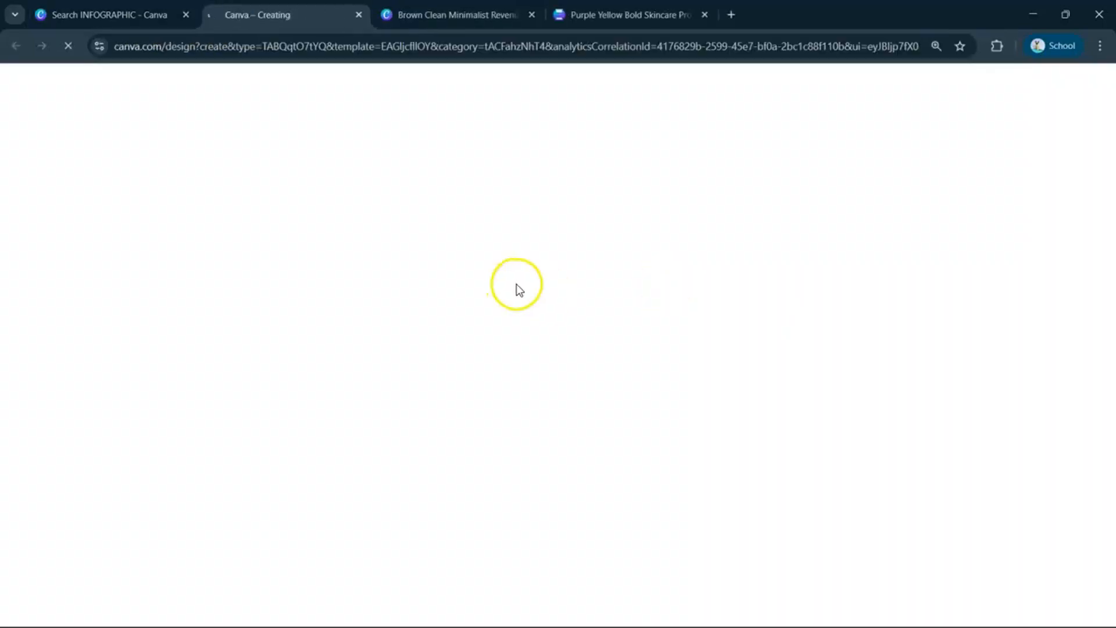
{"action": "scroll", "coordinate": [679, 303], "scroll_direction": "up", "scroll_amount": 6}
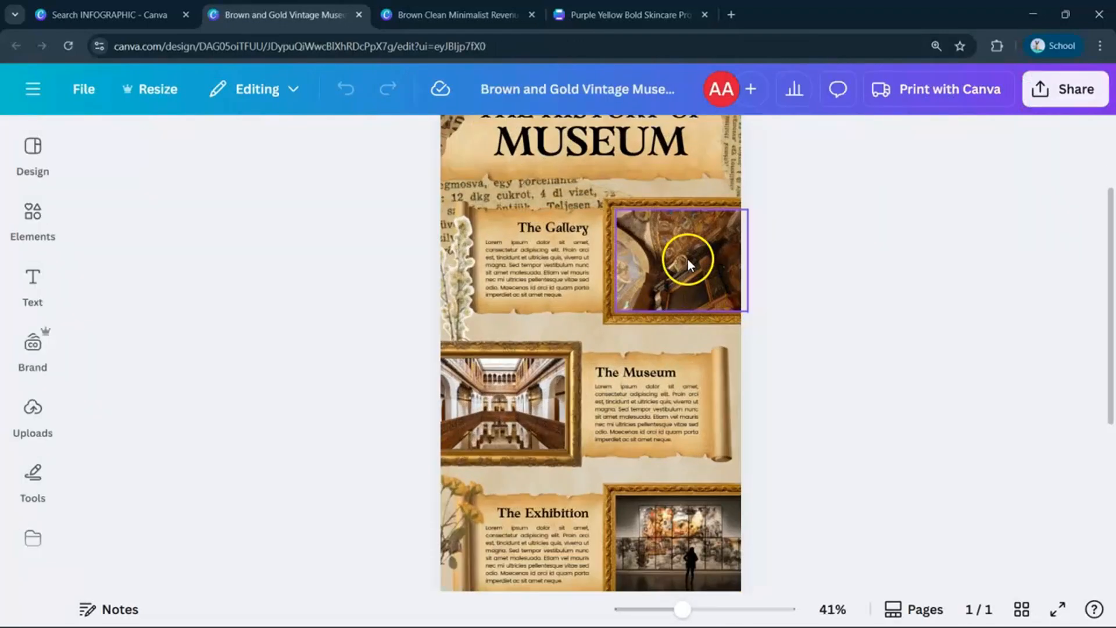
Search the elements for "renaissance" and place the fresco painting photo in the frame beside The Gallery.
{"action": "left_click", "coordinate": [829, 319]}
{"action": "left_click", "coordinate": [39, 217]}
{"action": "left_click", "coordinate": [217, 150]}
{"action": "type", "text": "ren"}
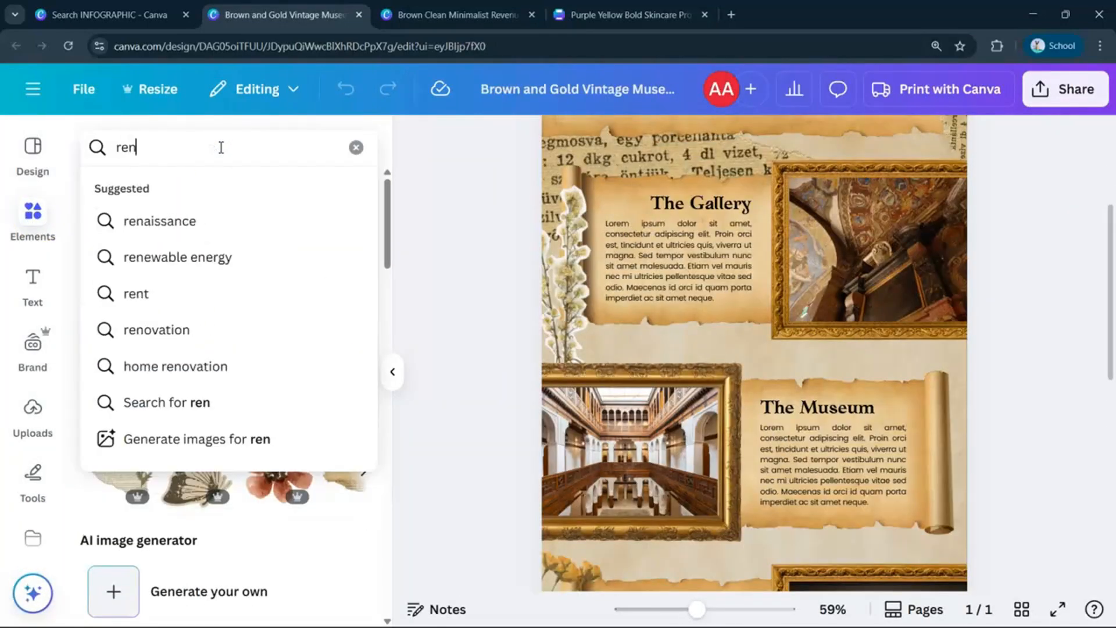
{"action": "left_click", "coordinate": [246, 226]}
{"action": "scroll", "coordinate": [138, 354], "scroll_direction": "down", "scroll_amount": 3}
{"action": "left_click_drag", "start_coordinate": [137, 326], "coordinate": [952, 324]}
Search the elements for "museum" and place the sculpture hall photo in the frame beside The Museum.
{"action": "scroll", "coordinate": [691, 386], "scroll_direction": "down", "scroll_amount": 2}
{"action": "left_click", "coordinate": [264, 137]}
{"action": "type", "text": "museum"}
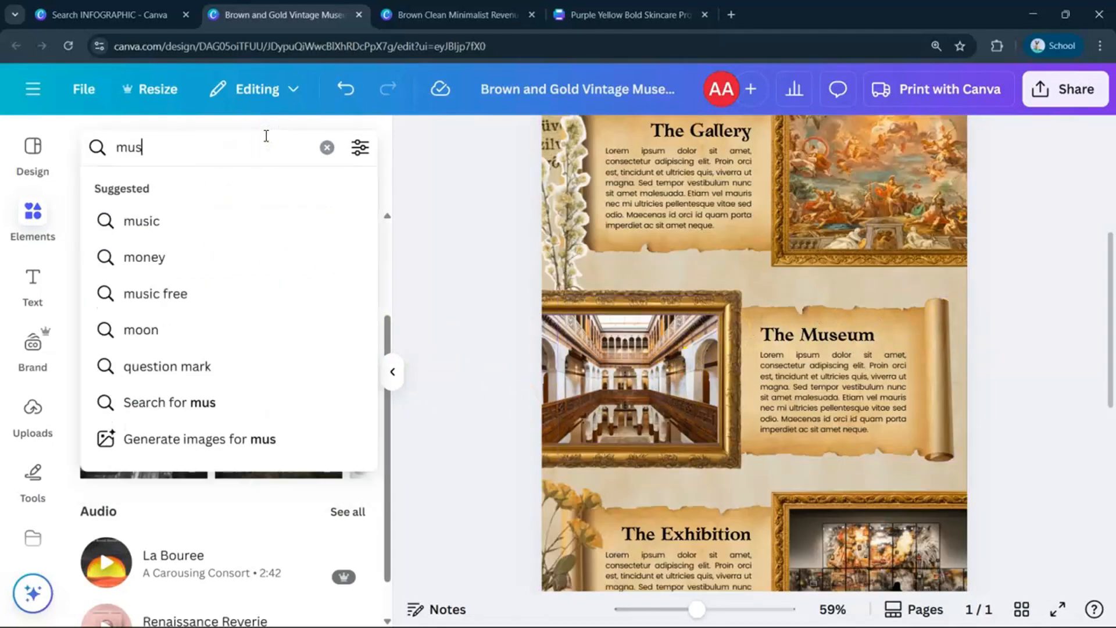
{"action": "key", "text": "Return"}
{"action": "scroll", "coordinate": [194, 385], "scroll_direction": "down", "scroll_amount": 2}
{"action": "left_click_drag", "start_coordinate": [194, 386], "coordinate": [929, 406]}
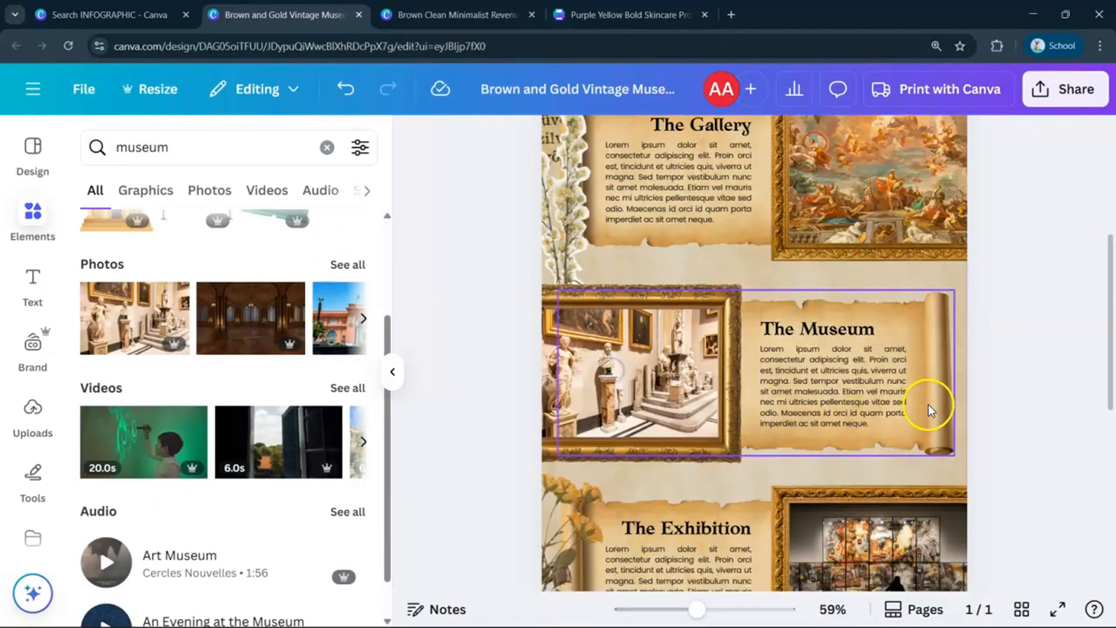
Search the elements for "galery" and place the photo of the colorful exhibition room in the frame beside The Exhibition.
{"action": "scroll", "coordinate": [936, 424], "scroll_direction": "down", "scroll_amount": 5}
{"action": "left_click", "coordinate": [327, 148]}
{"action": "type", "text": "ga"}
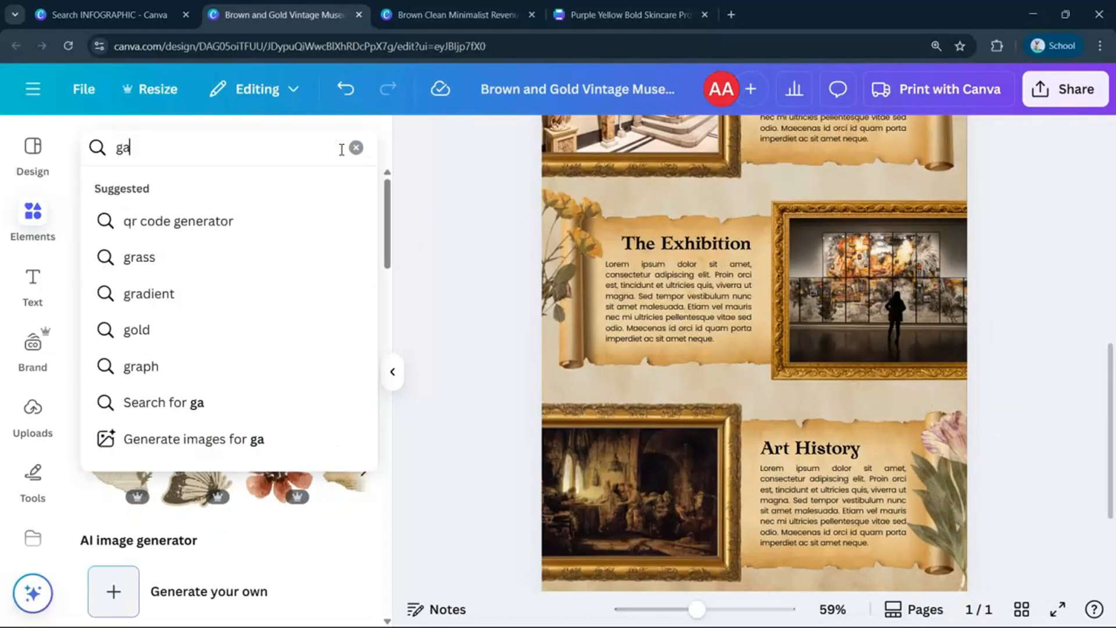
{"action": "type", "text": "l"}
{"action": "scroll", "coordinate": [635, 223], "scroll_direction": "up", "scroll_amount": 2}
{"action": "type", "text": "ery"}
{"action": "key", "text": "Return"}
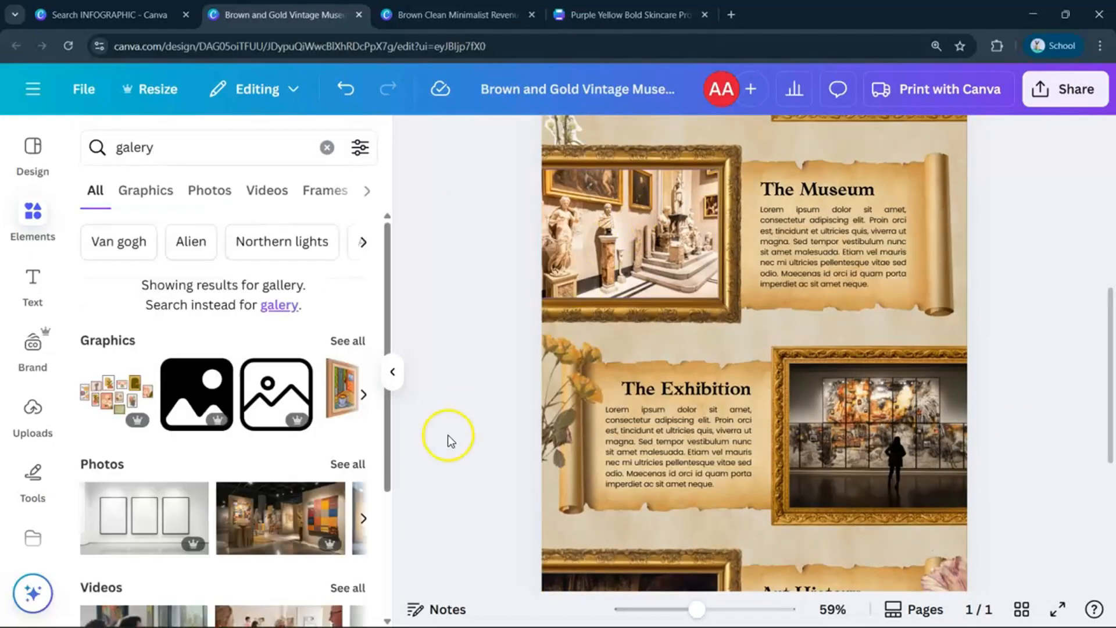
{"action": "scroll", "coordinate": [448, 479], "scroll_direction": "down", "scroll_amount": 3}
{"action": "scroll", "coordinate": [274, 331], "scroll_direction": "down", "scroll_amount": 3}
{"action": "left_click_drag", "start_coordinate": [274, 331], "coordinate": [866, 317]}
Search all photos for "renaissance" and place the ceiling fresco with many figures in the Art History frame.
{"action": "scroll", "coordinate": [965, 403], "scroll_direction": "down", "scroll_amount": 3}
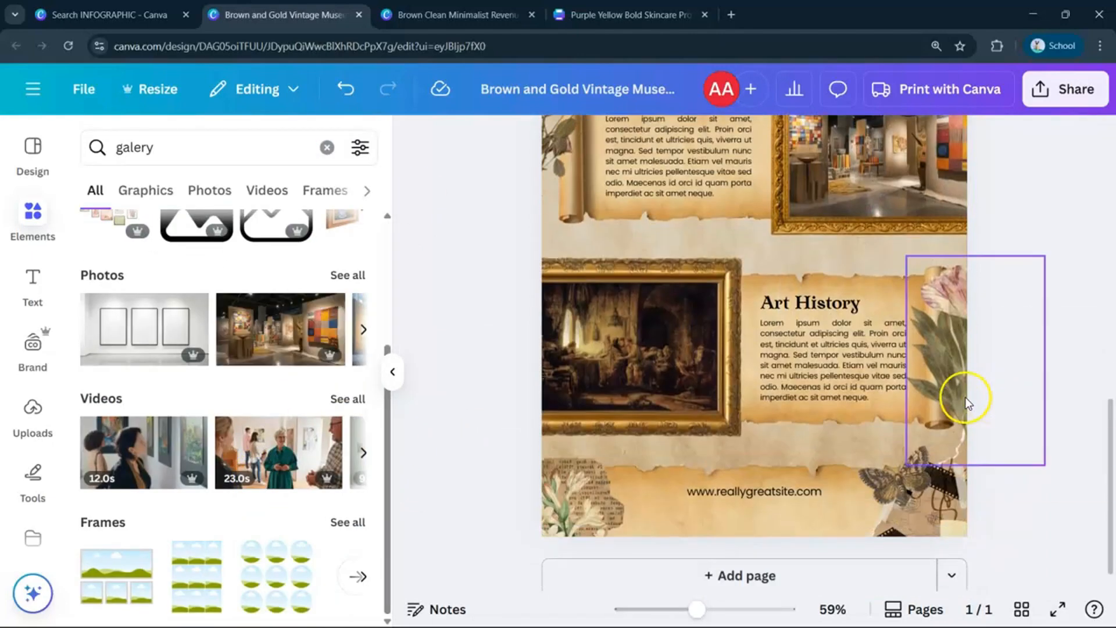
{"action": "left_click", "coordinate": [327, 147]}
{"action": "type", "text": "ren"}
{"action": "left_click", "coordinate": [303, 226]}
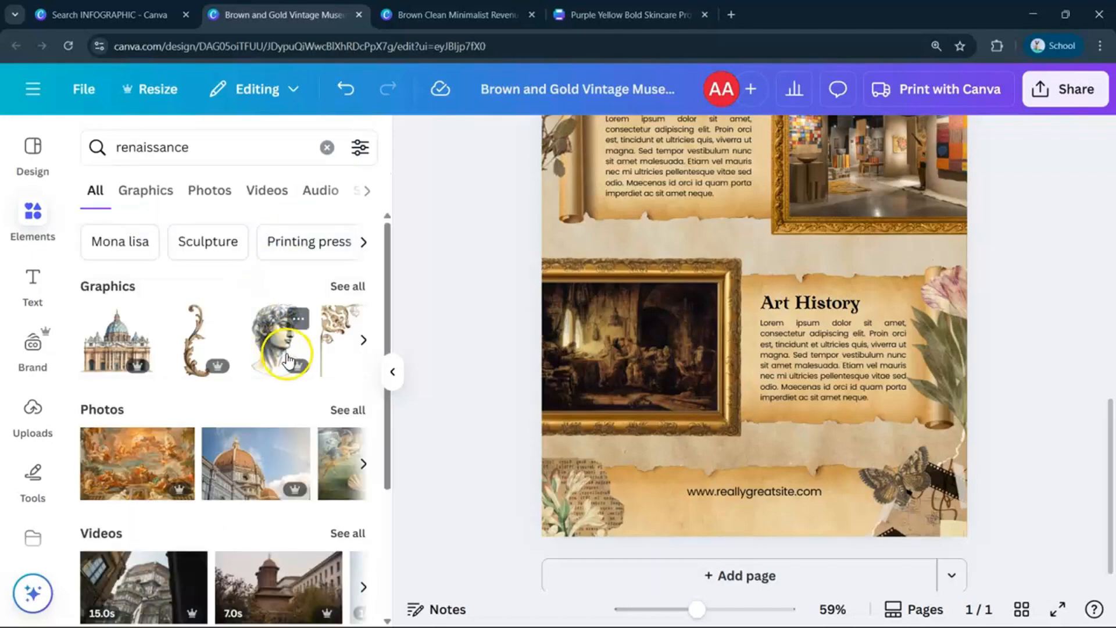
{"action": "left_click", "coordinate": [344, 411]}
{"action": "scroll", "coordinate": [174, 285], "scroll_direction": "down", "scroll_amount": 8}
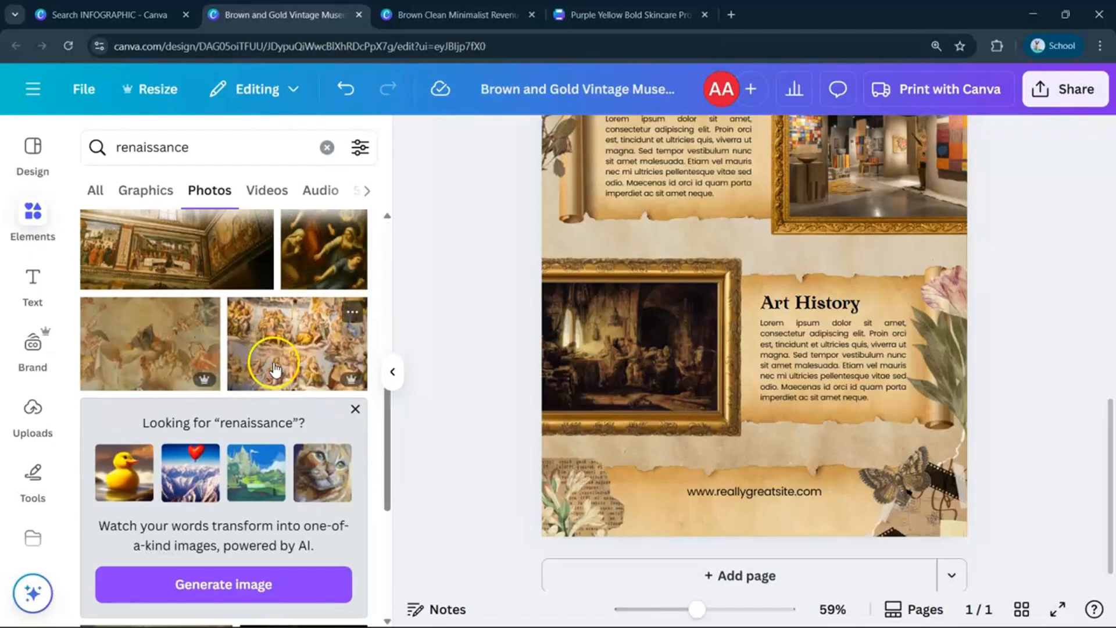
{"action": "left_click_drag", "start_coordinate": [276, 370], "coordinate": [639, 348]}
{"action": "left_click", "coordinate": [810, 493]}
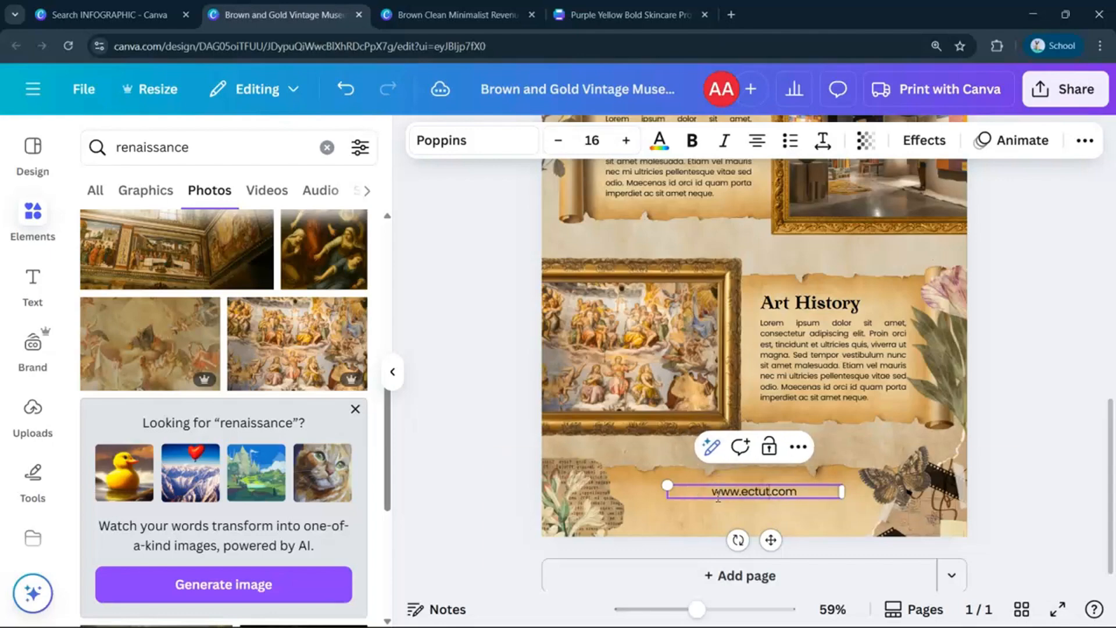
{"action": "left_click", "coordinate": [392, 371]}
{"action": "scroll", "coordinate": [668, 444], "scroll_direction": "up", "scroll_amount": 3}
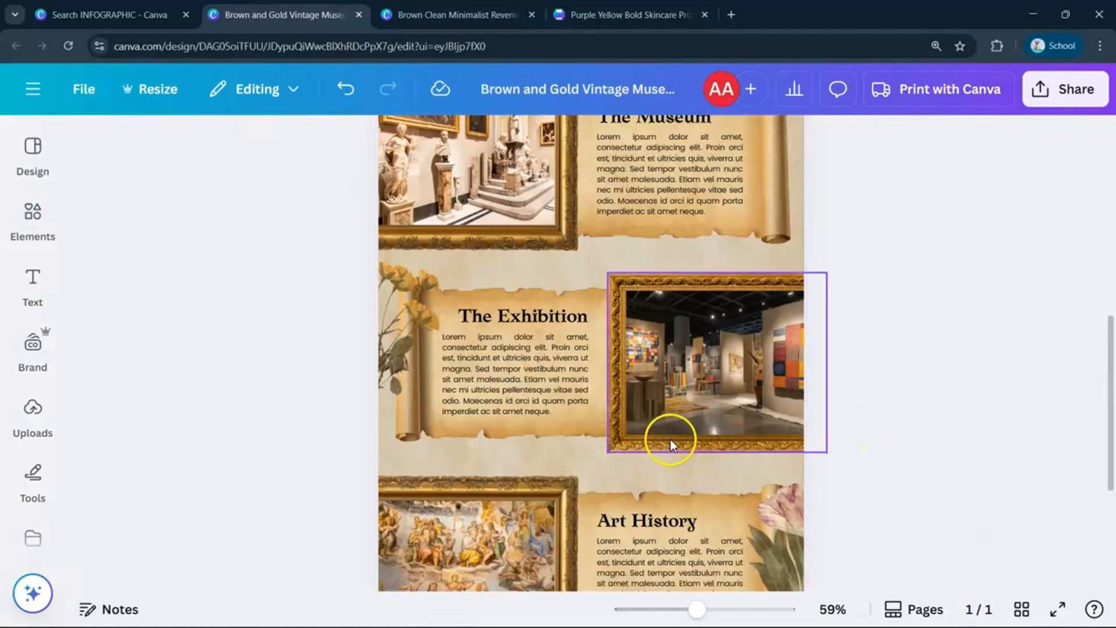
{"action": "scroll", "coordinate": [669, 244], "scroll_direction": "down", "scroll_amount": 5}
Open the Brown Vintage Illustrative Timeline History Infographic among the design templates and browse its similar templates.
{"action": "left_click", "coordinate": [33, 153]}
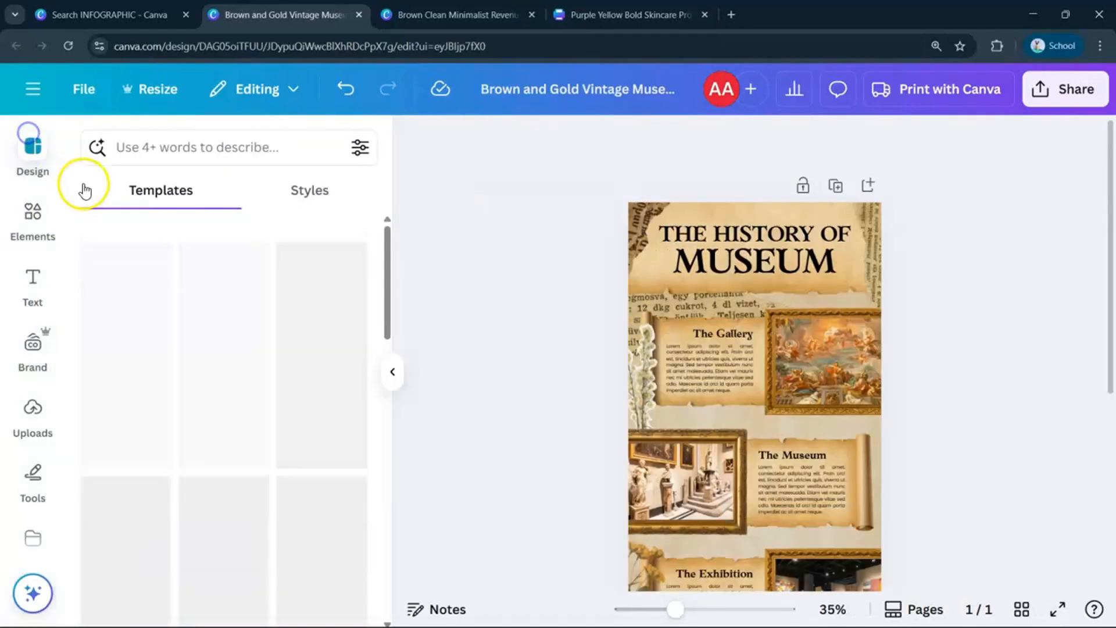
{"action": "scroll", "coordinate": [149, 366], "scroll_direction": "down", "scroll_amount": 3}
{"action": "left_click", "coordinate": [148, 366]}
{"action": "left_click", "coordinate": [461, 398]}
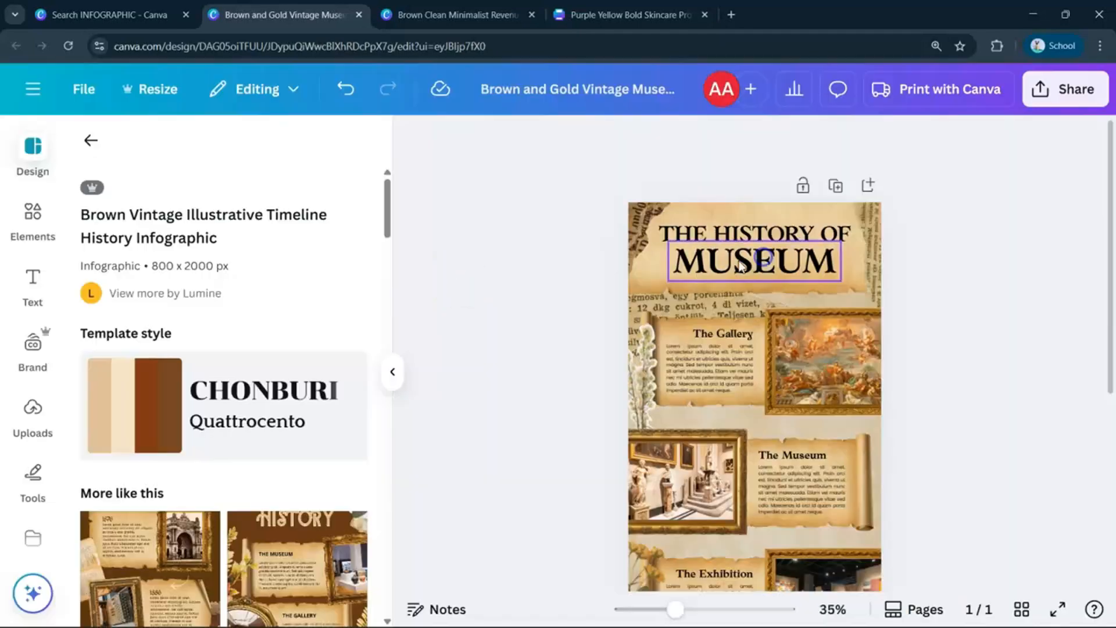
{"action": "scroll", "coordinate": [902, 386], "scroll_direction": "down", "scroll_amount": 5}
{"action": "scroll", "coordinate": [131, 408], "scroll_direction": "down", "scroll_amount": 5}
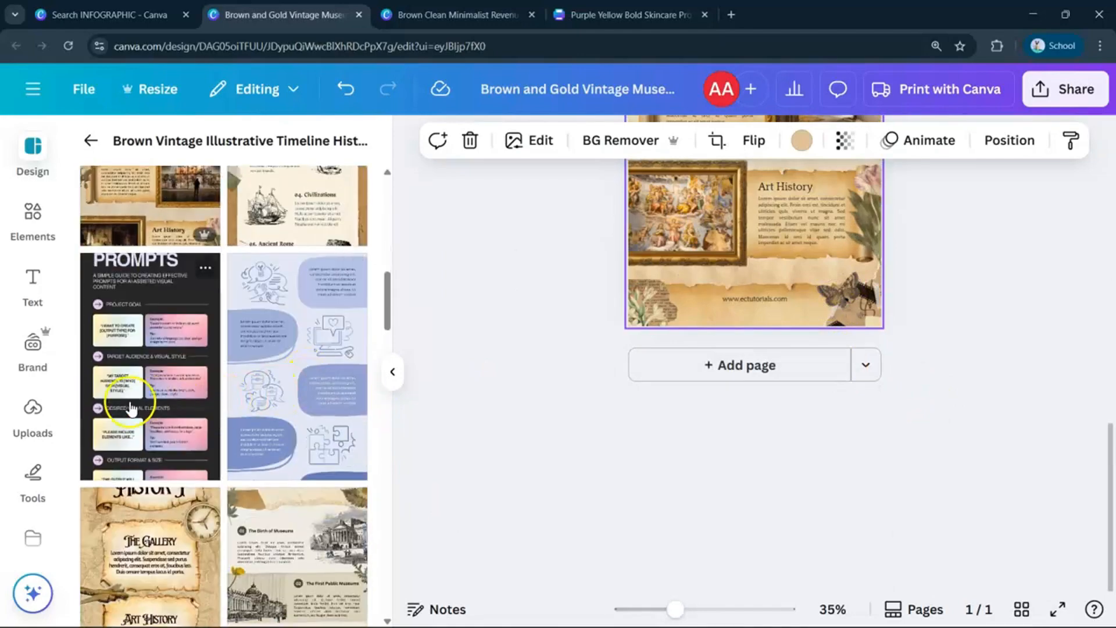
Apply the template style of the Black Purple Simple Visual Format Prompts Infographic to the museum infographic and review the page.
{"action": "left_click", "coordinate": [197, 368]}
{"action": "left_click", "coordinate": [767, 286]}
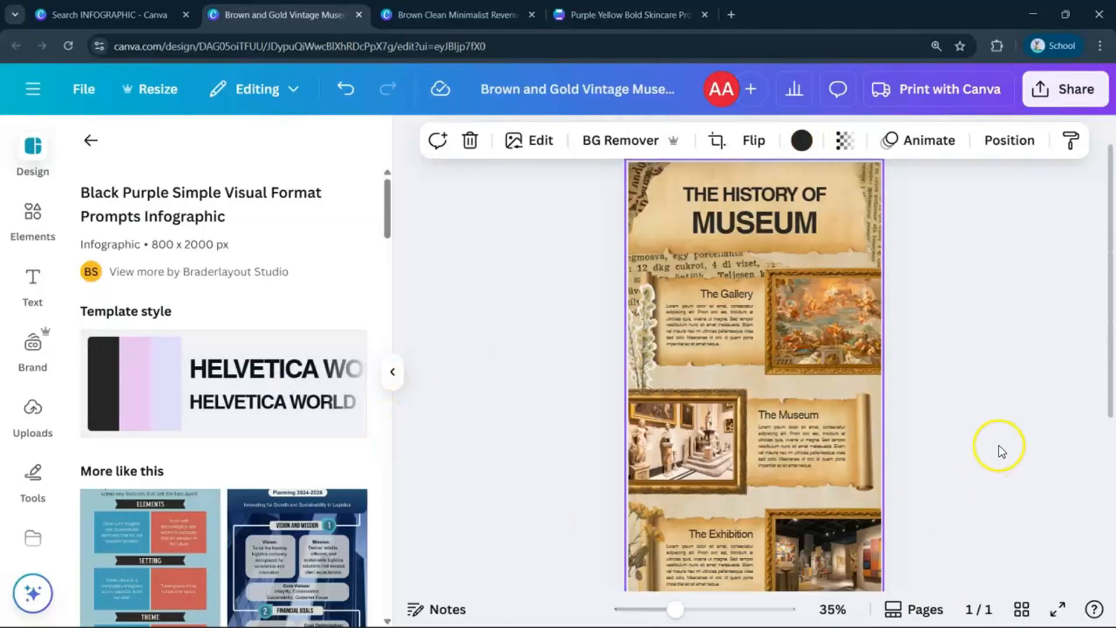
{"action": "scroll", "coordinate": [994, 449], "scroll_direction": "down", "scroll_amount": 3}
{"action": "scroll", "coordinate": [987, 449], "scroll_direction": "up", "scroll_amount": 1}
{"action": "scroll", "coordinate": [198, 460], "scroll_direction": "down", "scroll_amount": 4}
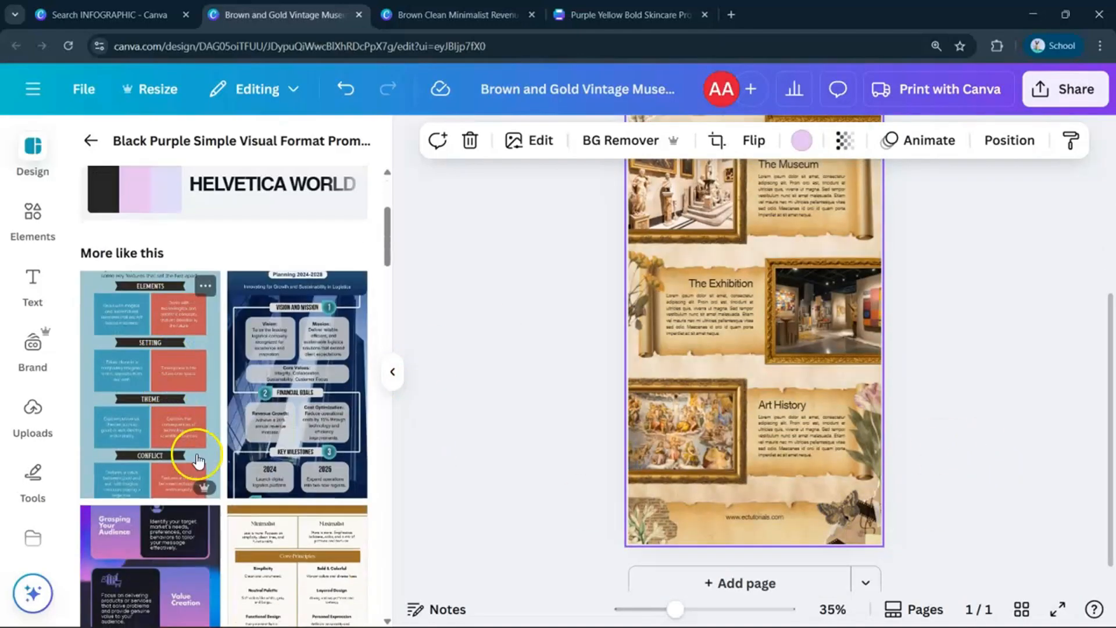
{"action": "left_click", "coordinate": [384, 372]}
{"action": "left_click", "coordinate": [427, 378]}
{"action": "scroll", "coordinate": [564, 394], "scroll_direction": "up", "scroll_amount": 4}
{"action": "scroll", "coordinate": [807, 289], "scroll_direction": "down", "scroll_amount": 6}
{"action": "scroll", "coordinate": [807, 289], "scroll_direction": "up", "scroll_amount": 4}
Return to the infographic search results and open the pink Daily Daytime Skin Care template as a new design.
{"action": "left_click", "coordinate": [128, 15]}
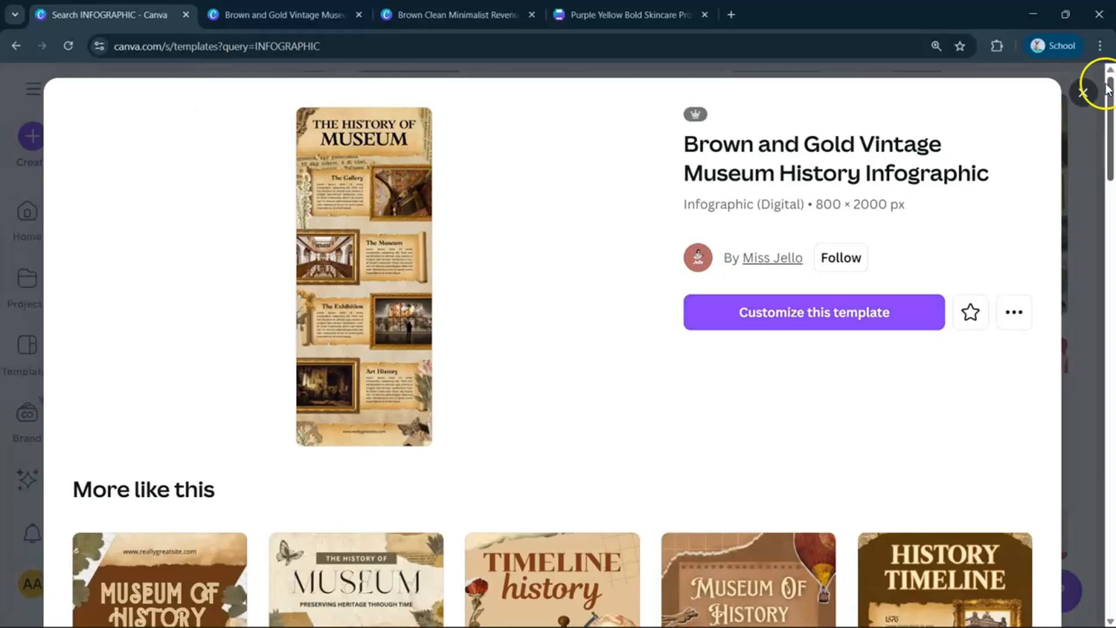
{"action": "left_click", "coordinate": [1101, 87]}
{"action": "scroll", "coordinate": [672, 250], "scroll_direction": "down", "scroll_amount": 2}
{"action": "left_click", "coordinate": [449, 170]}
{"action": "left_click", "coordinate": [817, 302]}
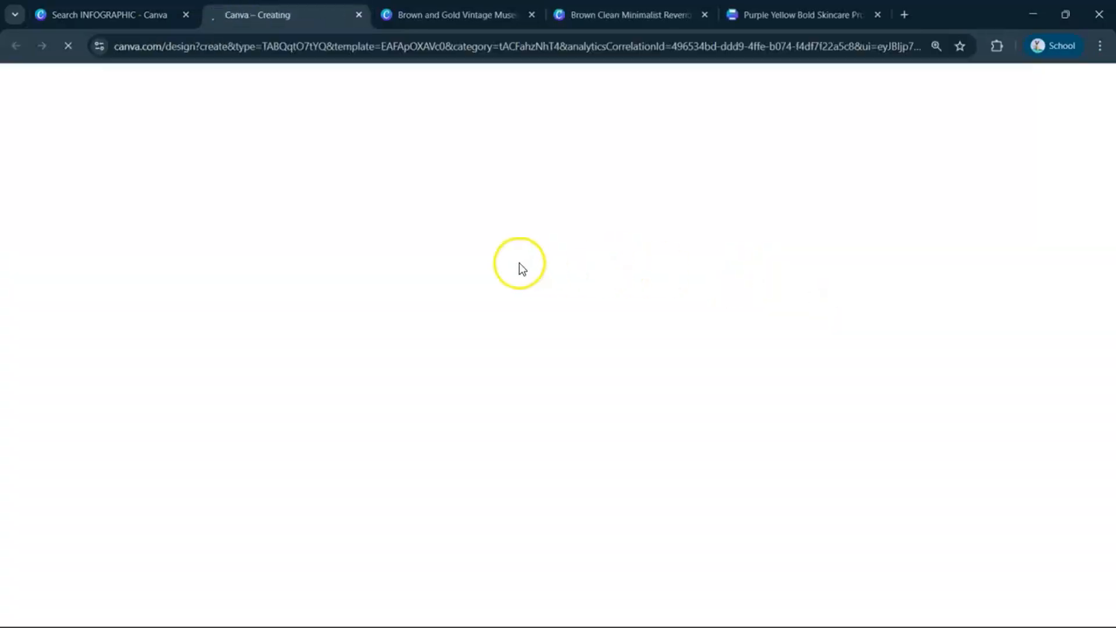
Go back to the museum infographic and adjust the torn paper behind the title so it extends further down.
{"action": "key", "text": "ctrl+Tab"}
{"action": "left_click", "coordinate": [660, 199]}
{"action": "left_click_drag", "start_coordinate": [541, 203], "coordinate": [577, 230]}
{"action": "left_click", "coordinate": [795, 307]}
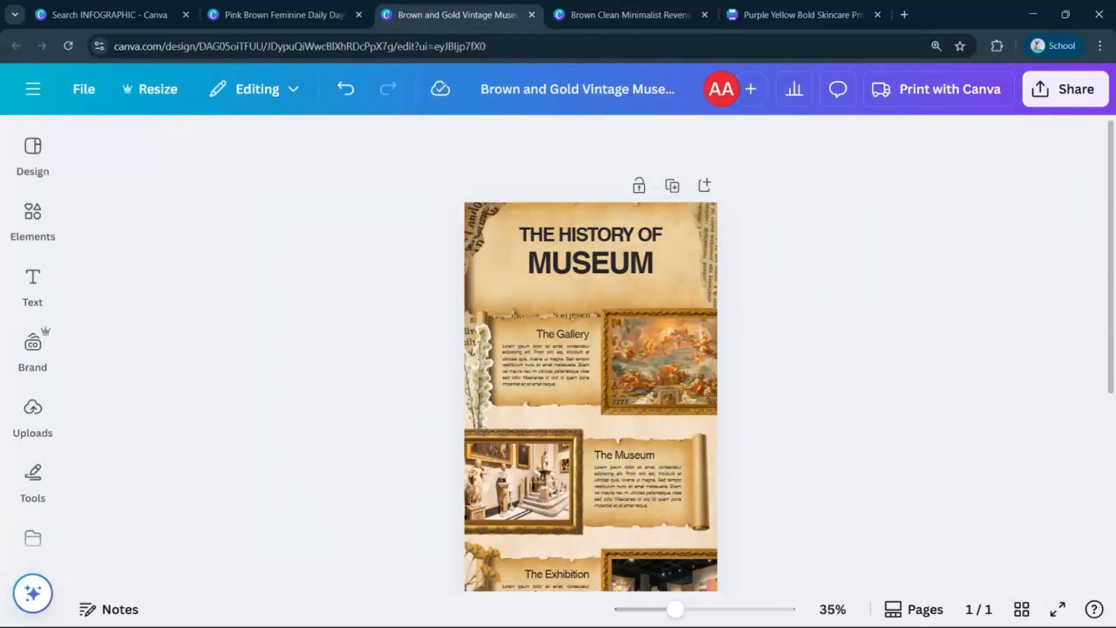
Switch to the Daily Daytime Skin Care design and set the transparency value of the number 1 to 100.
{"action": "key", "text": "ctrl+Tab"}
{"action": "key", "text": "ctrl+shift+Tab"}
{"action": "key", "text": "ctrl+shift+Tab"}
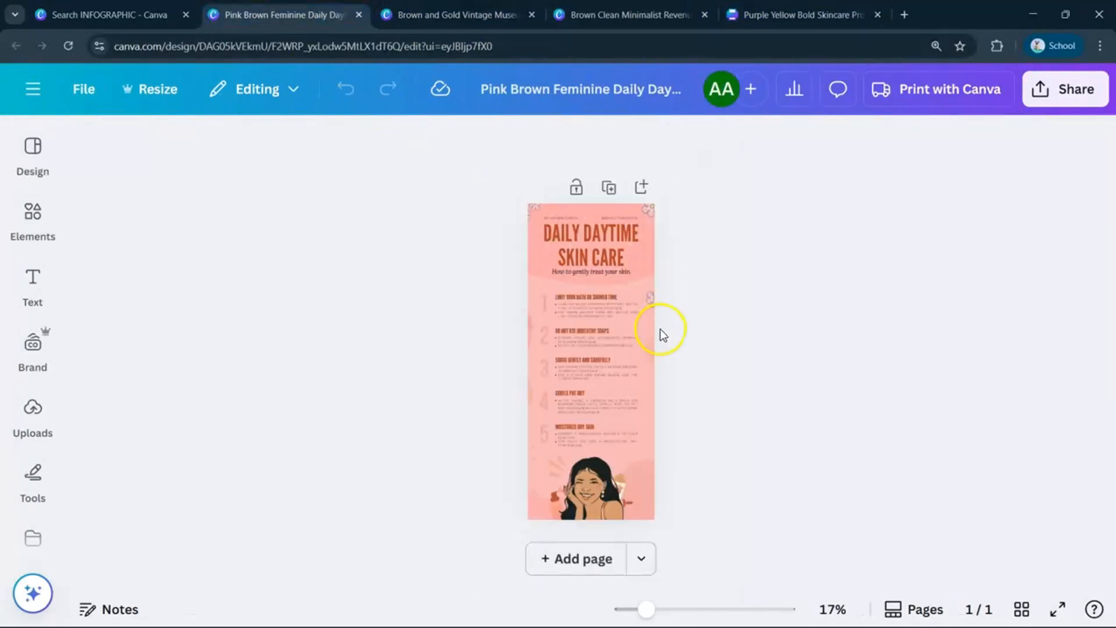
{"action": "scroll", "coordinate": [663, 335], "scroll_direction": "up", "scroll_amount": 3, "text": "ctrl"}
{"action": "scroll", "coordinate": [490, 358], "scroll_direction": "down", "scroll_amount": 4}
{"action": "left_click", "coordinate": [479, 189]}
{"action": "left_click", "coordinate": [610, 140]}
{"action": "left_click_drag", "start_coordinate": [546, 214], "coordinate": [666, 214]}
{"action": "left_click", "coordinate": [786, 244]}
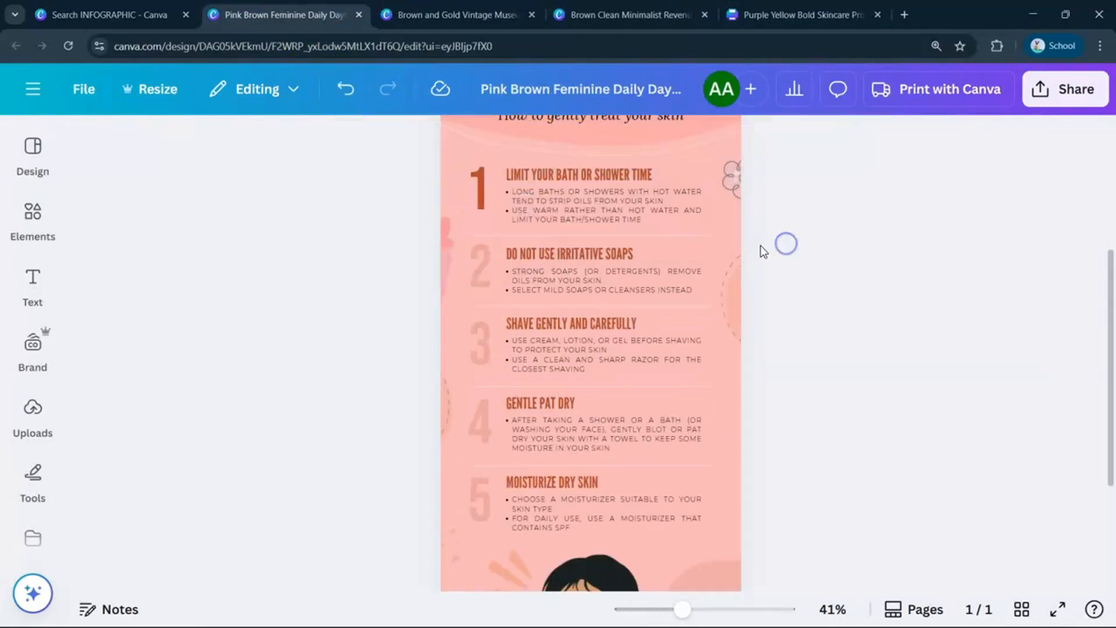
Make the numbers 2 and 3 beside the skin care tips fully opaque.
{"action": "left_click", "coordinate": [481, 266]}
{"action": "left_click", "coordinate": [479, 364], "text": "shift"}
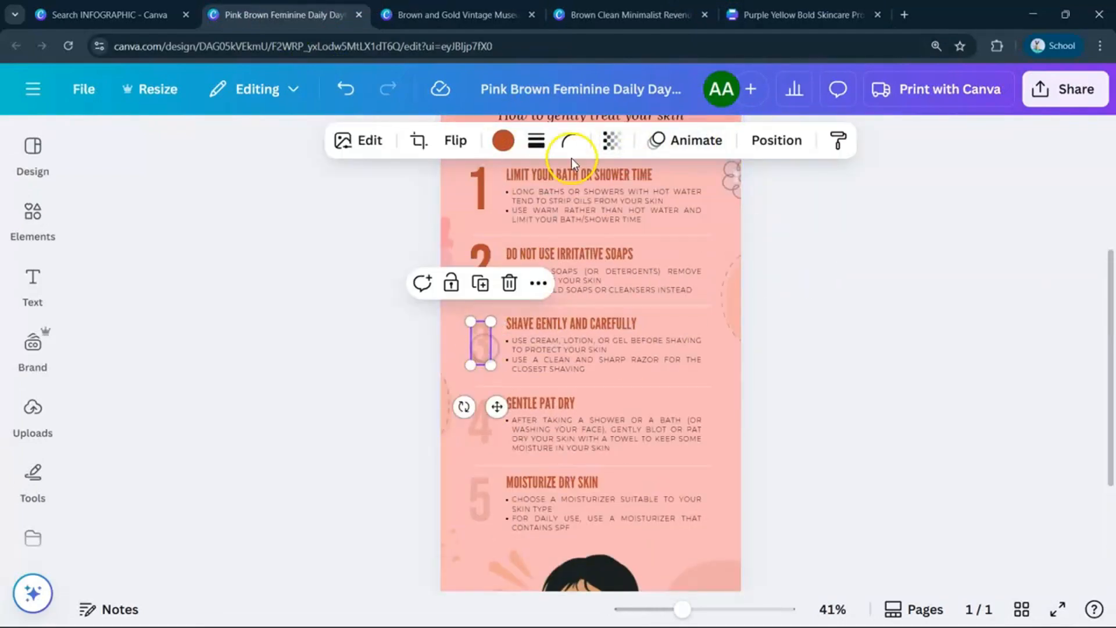
{"action": "left_click", "coordinate": [610, 140]}
{"action": "left_click_drag", "start_coordinate": [546, 214], "coordinate": [665, 214]}
{"action": "left_click", "coordinate": [816, 271]}
Set the transparency value of the numbers 4 and 5 beside the skin care tips to 100.
{"action": "scroll", "coordinate": [684, 298], "scroll_direction": "down", "scroll_amount": 3}
{"action": "left_click", "coordinate": [480, 269]}
{"action": "left_click", "coordinate": [611, 140]}
{"action": "left_click_drag", "start_coordinate": [546, 214], "coordinate": [742, 225]}
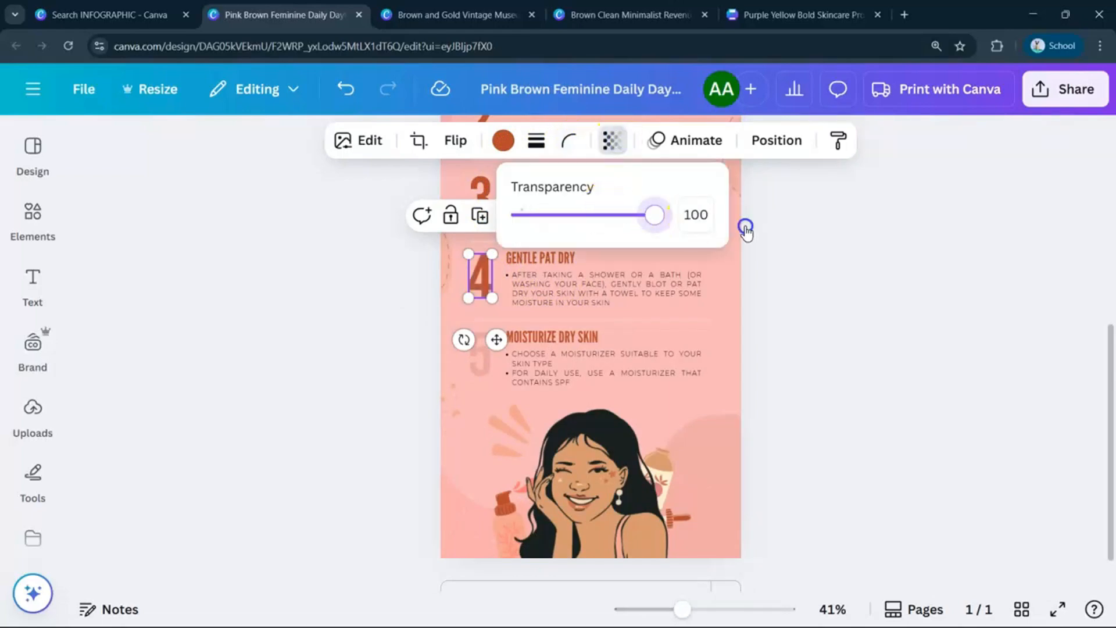
{"action": "left_click", "coordinate": [742, 225]}
{"action": "left_click", "coordinate": [480, 354]}
{"action": "left_click", "coordinate": [611, 142]}
{"action": "left_click_drag", "start_coordinate": [546, 214], "coordinate": [721, 218]}
{"action": "left_click", "coordinate": [847, 252]}
{"action": "scroll", "coordinate": [672, 240], "scroll_direction": "up", "scroll_amount": 6}
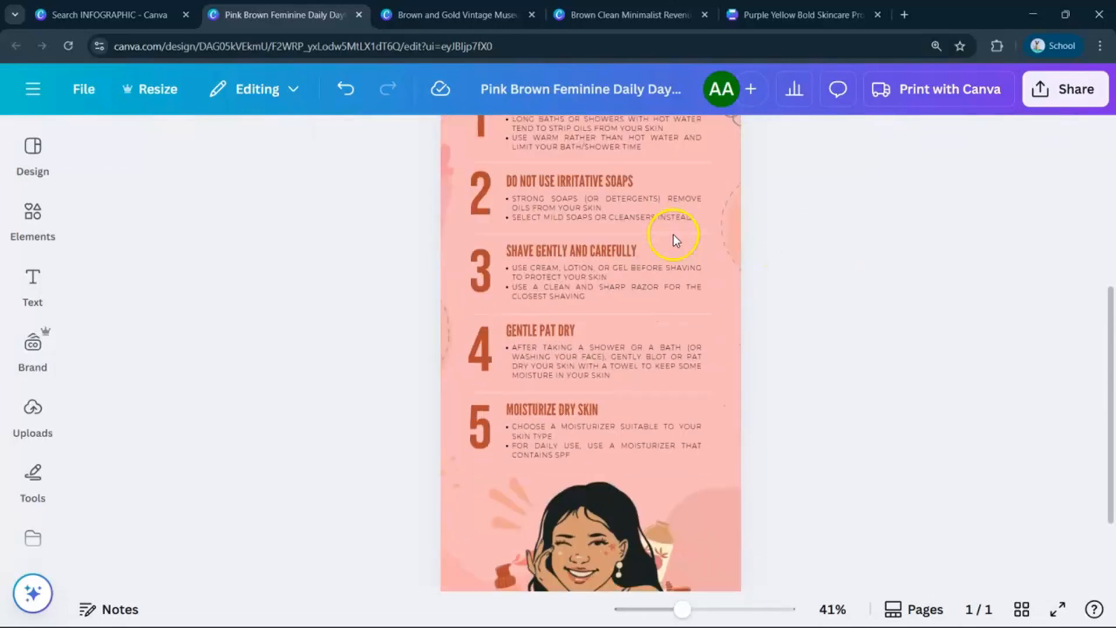
Search the design templates for "blue" and try the Blue Icon Charity Infographic on the skin care page.
{"action": "left_click", "coordinate": [33, 154]}
{"action": "left_click", "coordinate": [209, 139]}
{"action": "type", "text": "blue"}
{"action": "key", "text": "Return"}
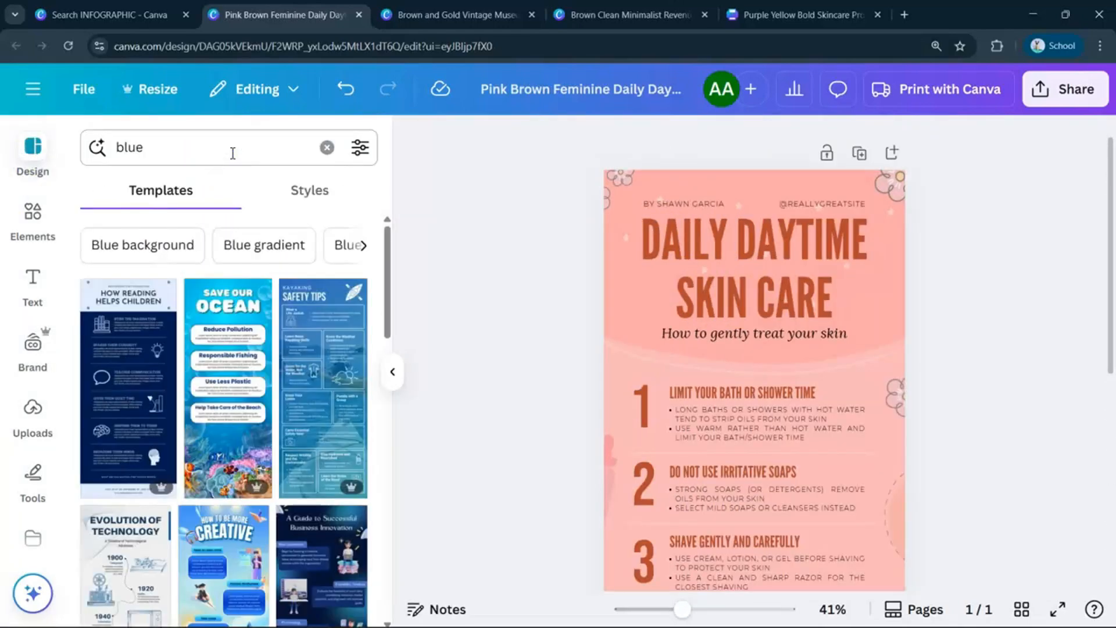
{"action": "left_click", "coordinate": [122, 375]}
{"action": "scroll", "coordinate": [451, 327], "scroll_direction": "down", "scroll_amount": 3}
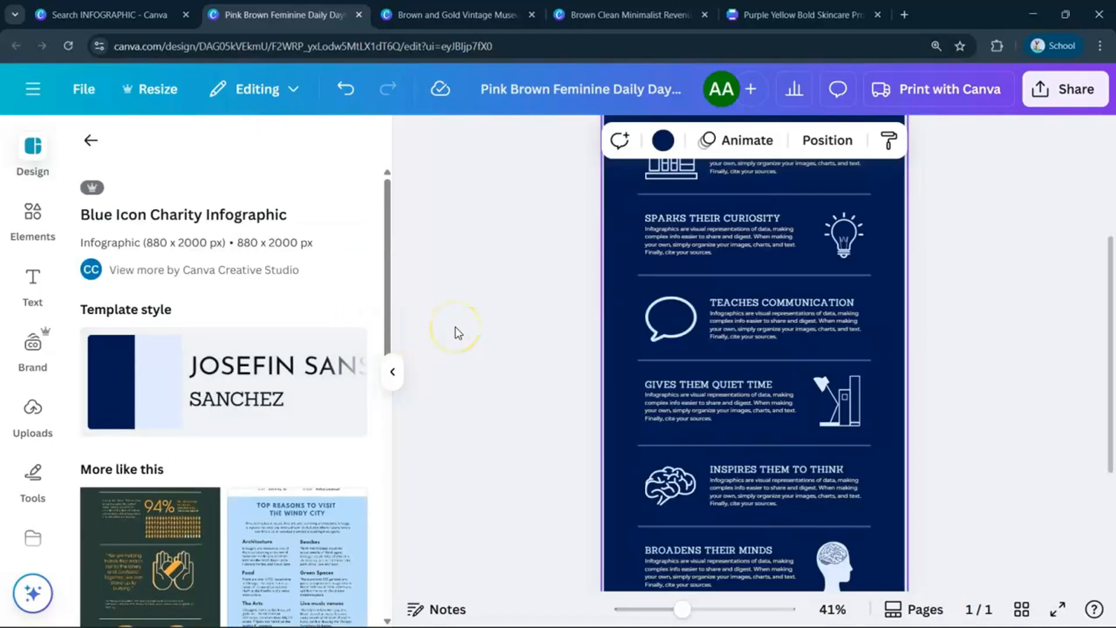
{"action": "scroll", "coordinate": [244, 300], "scroll_direction": "down", "scroll_amount": 3}
{"action": "scroll", "coordinate": [244, 299], "scroll_direction": "up", "scroll_amount": 3}
Try the Blue Icon Charity template style on the skin care infographic, then undo it.
{"action": "left_click", "coordinate": [244, 308]}
{"action": "left_click", "coordinate": [971, 367]}
{"action": "scroll", "coordinate": [930, 363], "scroll_direction": "down", "scroll_amount": 2}
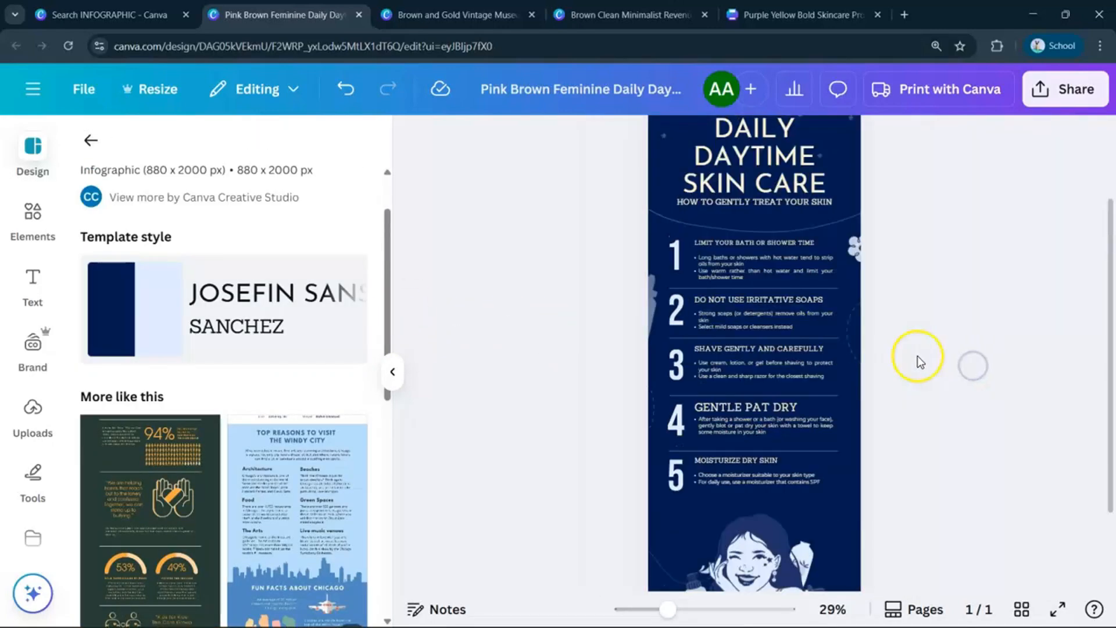
{"action": "scroll", "coordinate": [915, 366], "scroll_direction": "up", "scroll_amount": 3}
{"action": "key", "text": "ctrl+z"}
Apply the blue League Spartan template style of Infographic - Chicago City Guide to the skin care infographic.
{"action": "left_click", "coordinate": [285, 476]}
{"action": "scroll", "coordinate": [543, 407], "scroll_direction": "down", "scroll_amount": 2}
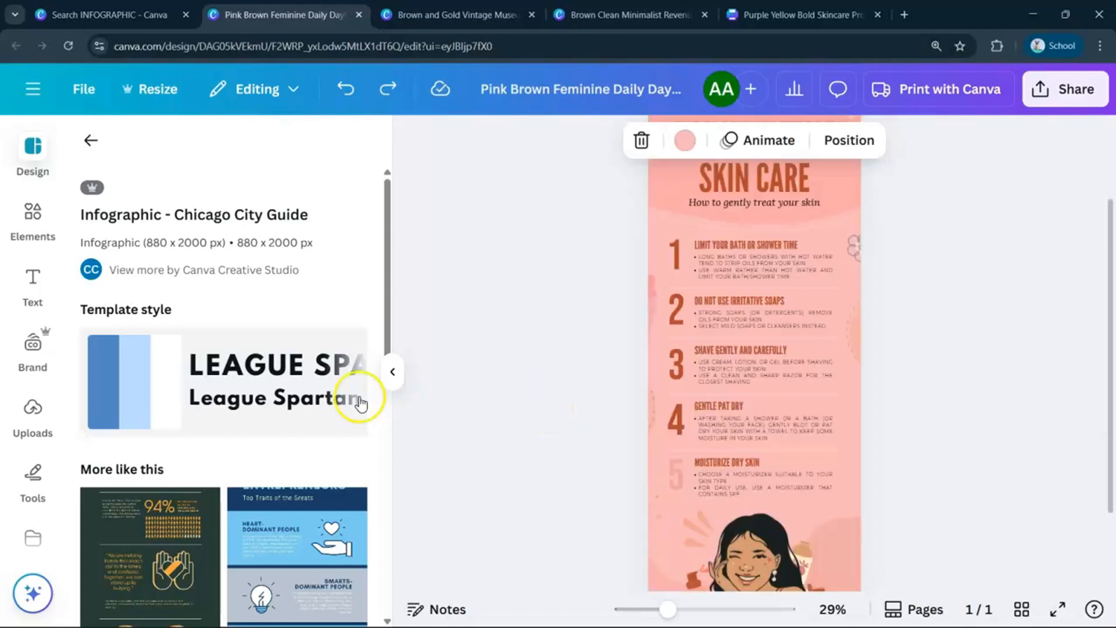
{"action": "left_click", "coordinate": [357, 406]}
{"action": "scroll", "coordinate": [785, 436], "scroll_direction": "down", "scroll_amount": 2}
Recolor the illustrated woman's skin to #f9f7f5 and her top to dark blue.
{"action": "left_click", "coordinate": [731, 455]}
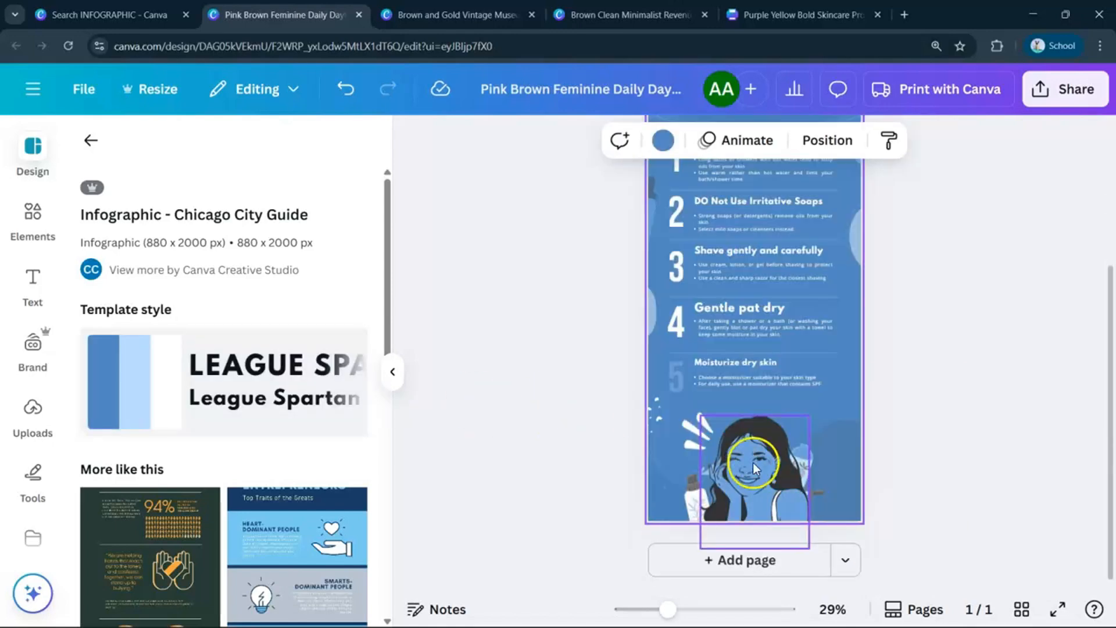
{"action": "left_click", "coordinate": [638, 141]}
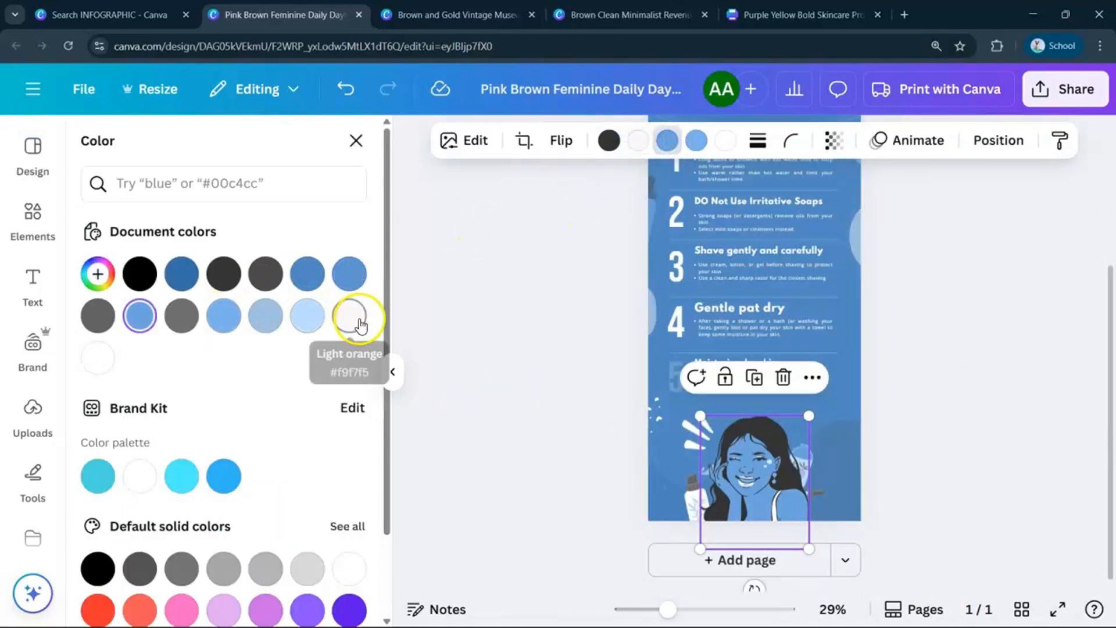
{"action": "left_click", "coordinate": [356, 320]}
{"action": "left_click", "coordinate": [726, 140]}
{"action": "scroll", "coordinate": [197, 368], "scroll_direction": "down", "scroll_amount": 2}
{"action": "left_click", "coordinate": [307, 550]}
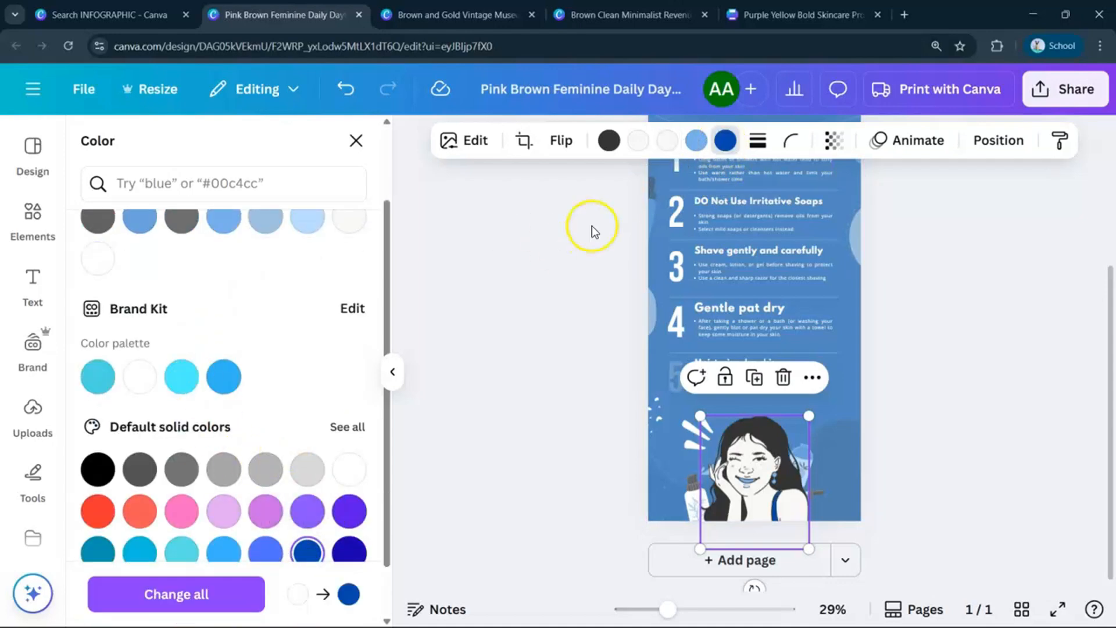
Recolor the illustrated woman's lips and earrings, trying purple and settling on off-white.
{"action": "left_click", "coordinate": [695, 140]}
{"action": "left_click", "coordinate": [267, 511]}
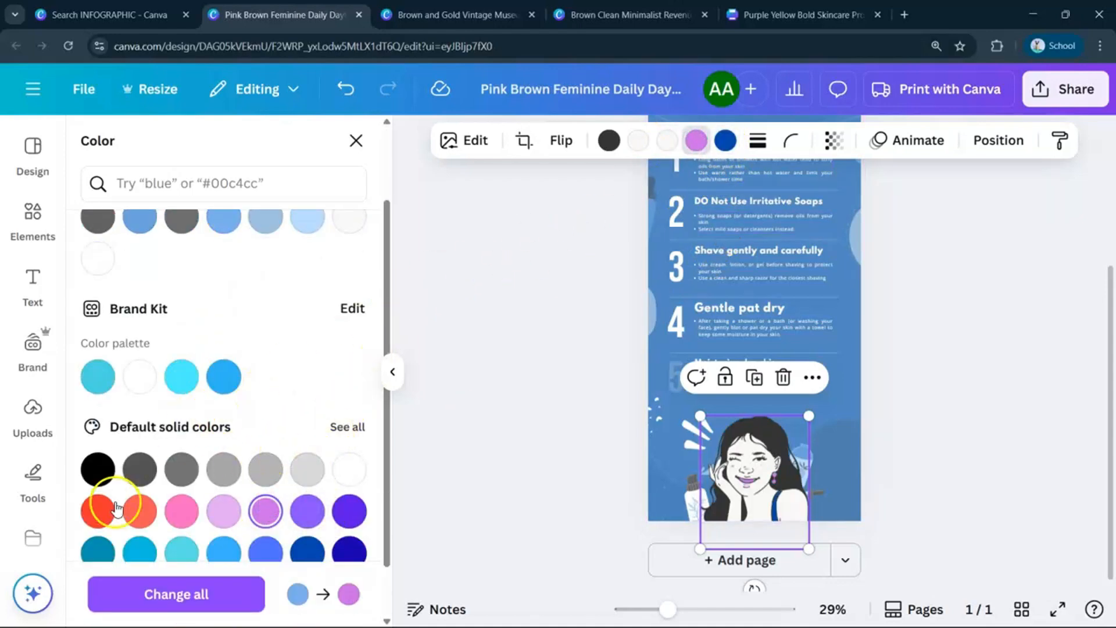
{"action": "scroll", "coordinate": [232, 407], "scroll_direction": "up", "scroll_amount": 2}
{"action": "left_click", "coordinate": [356, 319]}
{"action": "left_click", "coordinate": [893, 394]}
Recolor the title DAILY DAYTIME SKIN CARE and the subtitle "How to gently treat your skin" off-white.
{"action": "scroll", "coordinate": [899, 368], "scroll_direction": "up", "scroll_amount": 3}
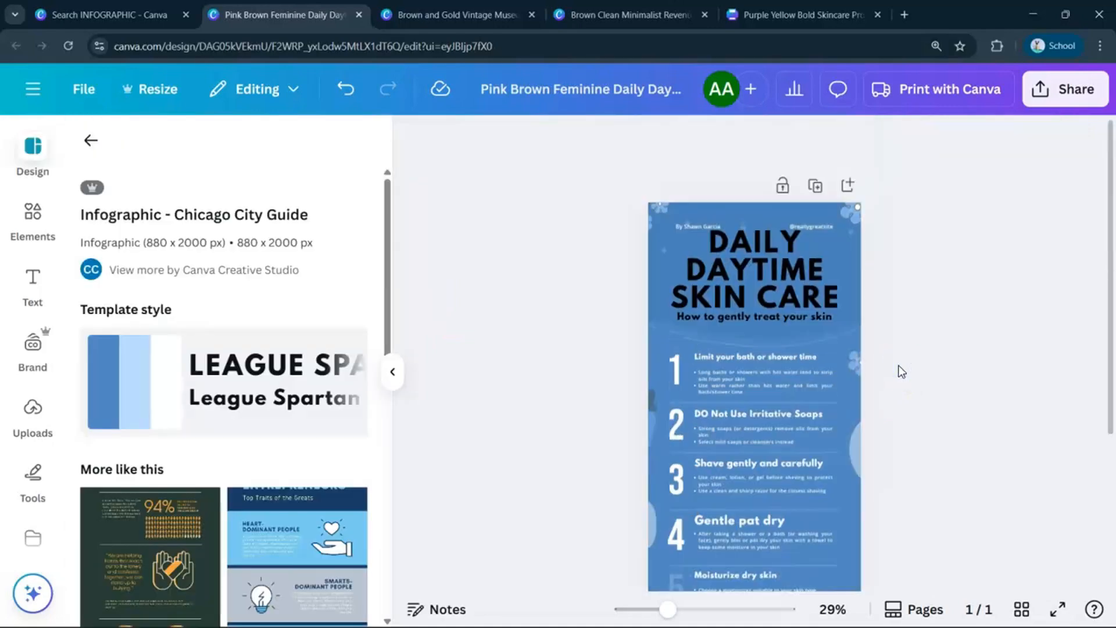
{"action": "scroll", "coordinate": [814, 262], "scroll_direction": "down", "scroll_amount": 2}
{"action": "left_click", "coordinate": [726, 164]}
{"action": "scroll", "coordinate": [725, 174], "scroll_direction": "up", "scroll_amount": 1}
{"action": "left_click", "coordinate": [660, 140]}
{"action": "left_click", "coordinate": [349, 315]}
{"action": "left_click", "coordinate": [941, 291]}
{"action": "scroll", "coordinate": [942, 291], "scroll_direction": "up", "scroll_amount": 3}
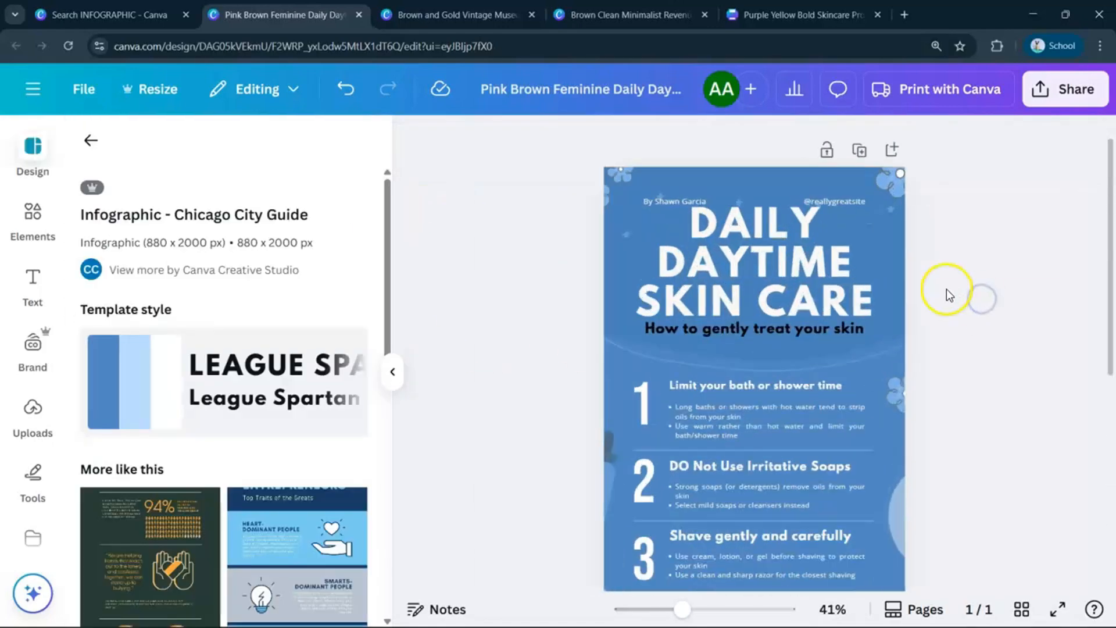
{"action": "left_click", "coordinate": [749, 333]}
{"action": "left_click", "coordinate": [659, 140]}
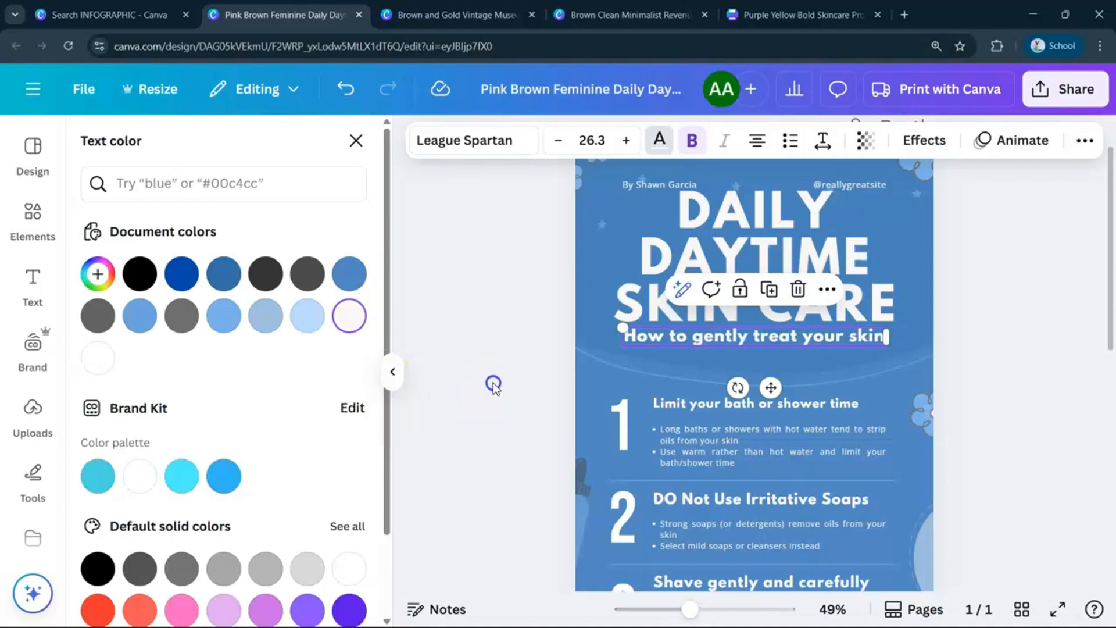
Return to the infographic search results and open the black and neon green Product Performance Overview template as a new design.
{"action": "left_click", "coordinate": [94, 8]}
{"action": "left_click", "coordinate": [1081, 96]}
{"action": "scroll", "coordinate": [588, 232], "scroll_direction": "down", "scroll_amount": 8}
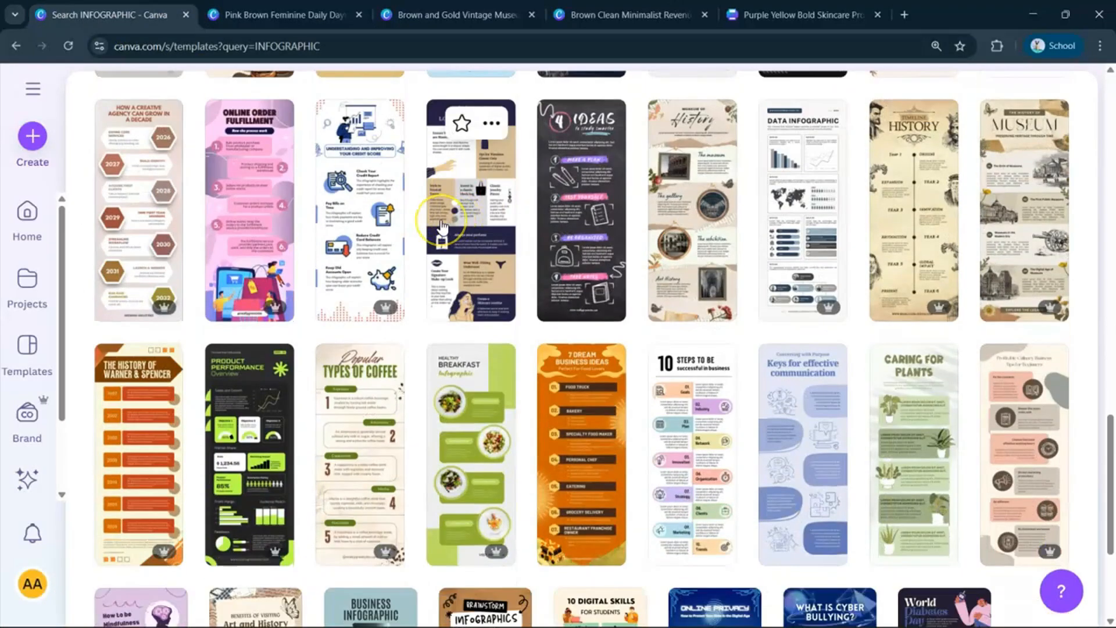
{"action": "left_click", "coordinate": [251, 242]}
{"action": "left_click", "coordinate": [807, 342]}
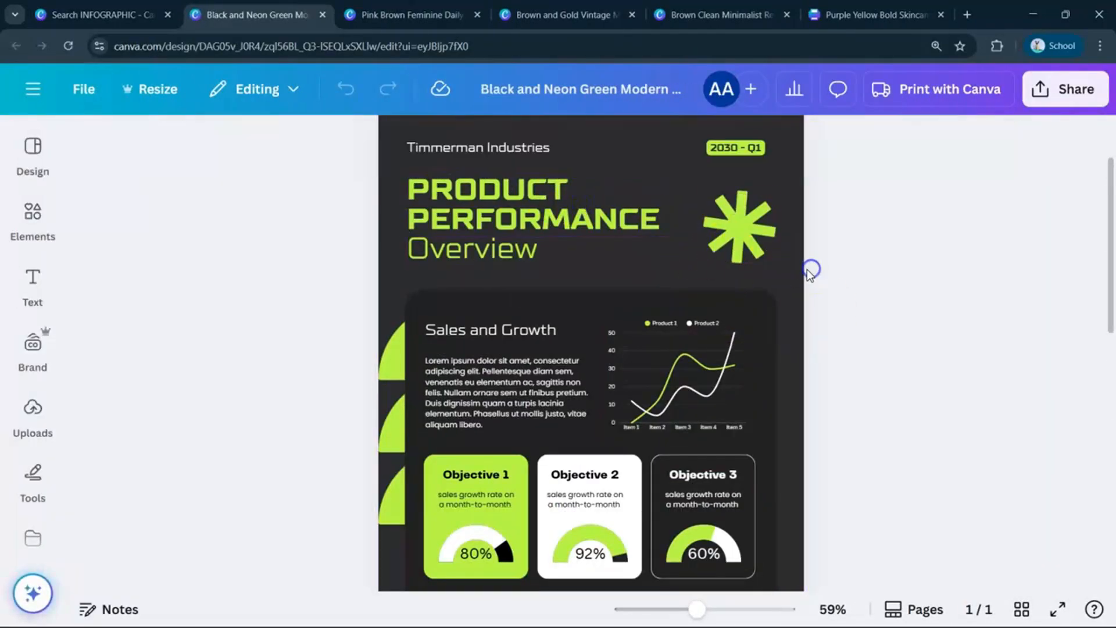
Look over the Product Performance infographic's charts and select the Profit Margin bar chart to view its options.
{"action": "scroll", "coordinate": [811, 270], "scroll_direction": "down", "scroll_amount": 9}
{"action": "left_click", "coordinate": [531, 344]}
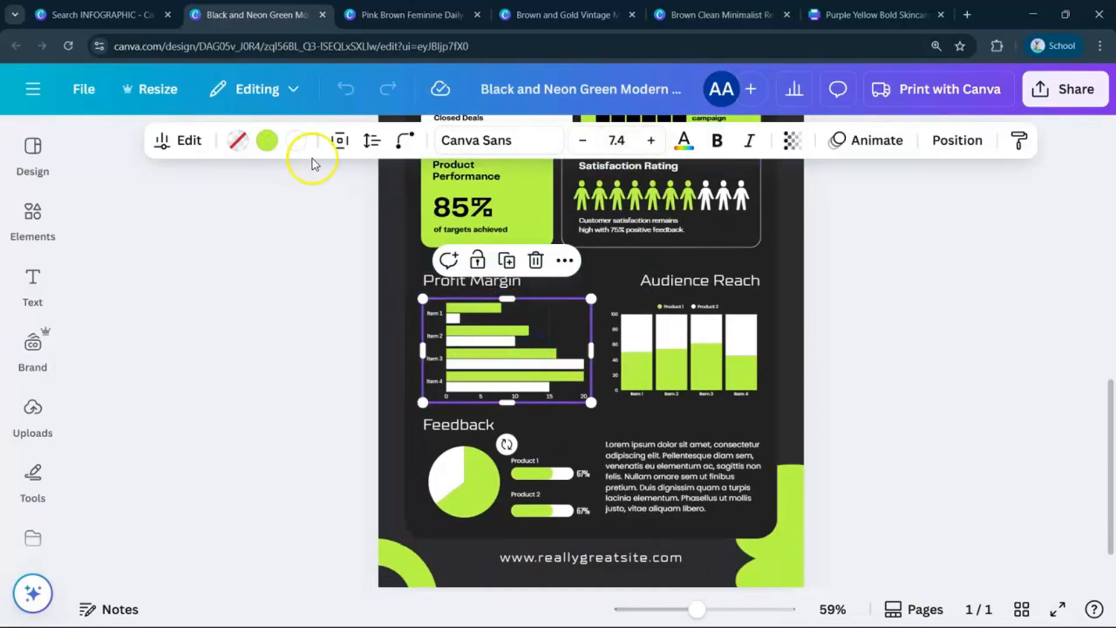
{"action": "scroll", "coordinate": [723, 220], "scroll_direction": "up", "scroll_amount": 9}
{"action": "left_click", "coordinate": [520, 293]}
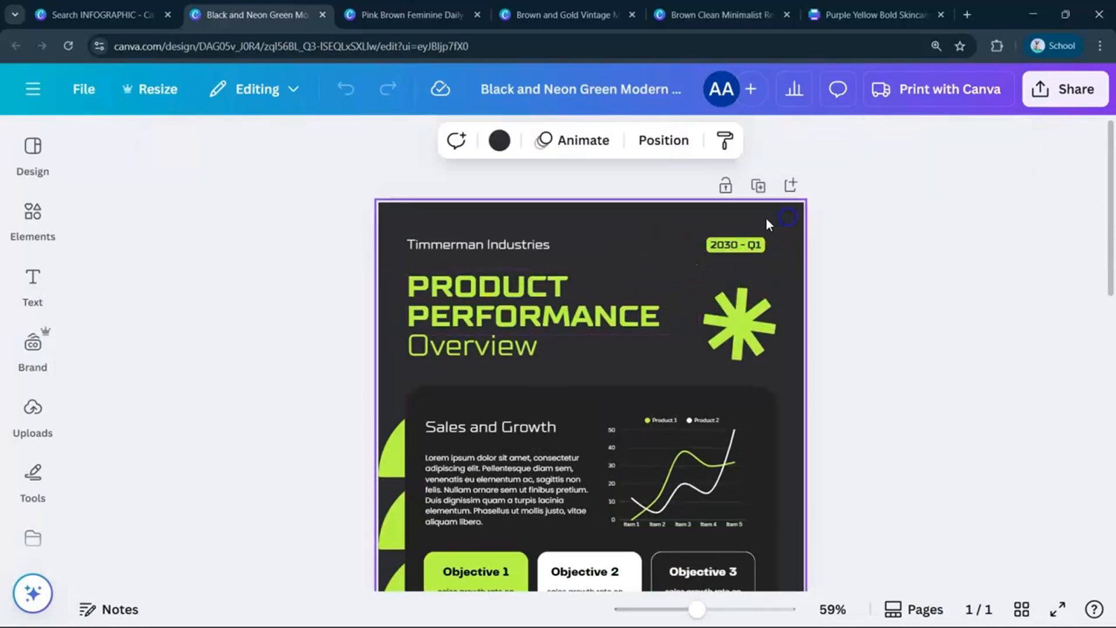